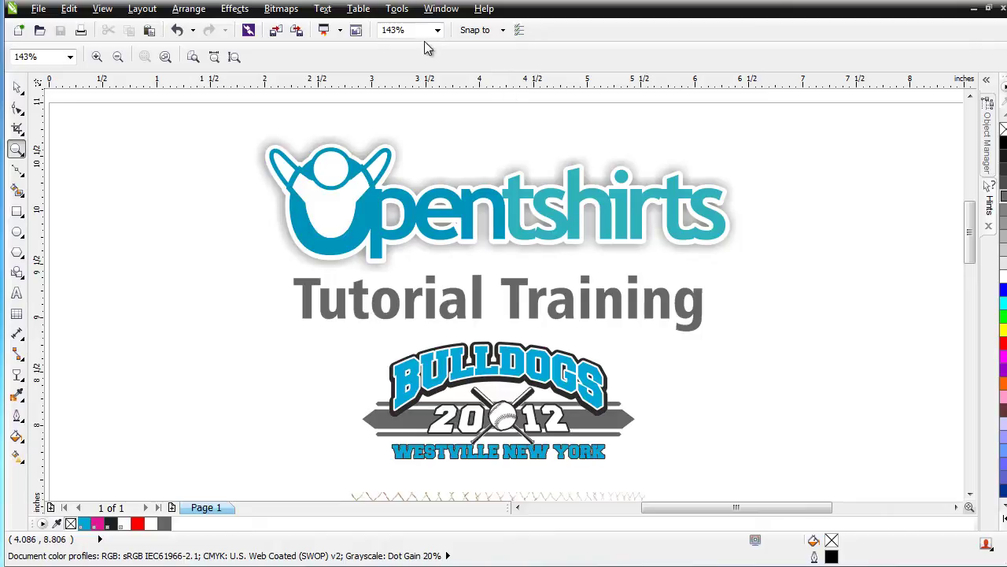
- Set the default color management preset to Simulate Color Management Off, after trying the North America General Purpose preset
click(399, 11)
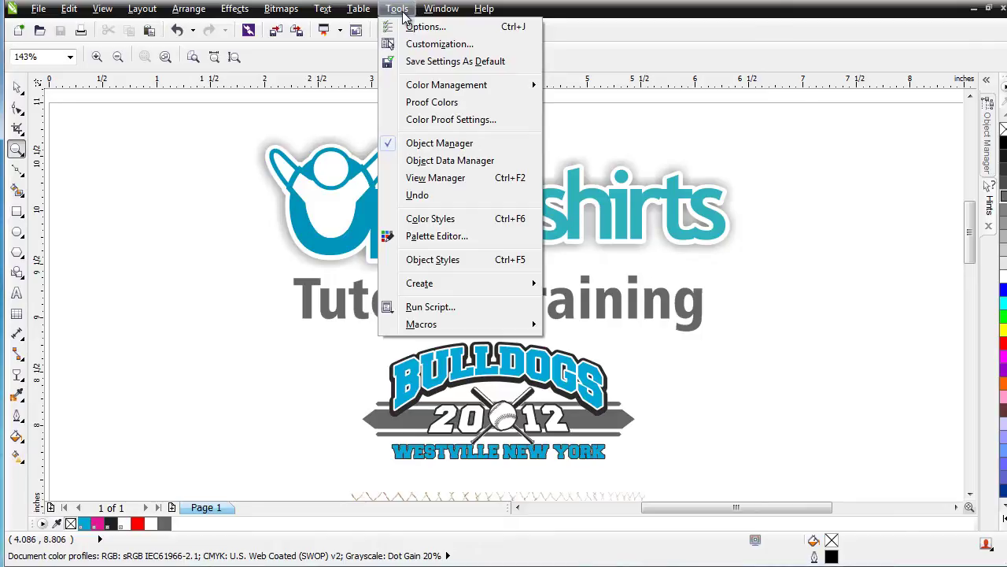
mouse_move(421, 85)
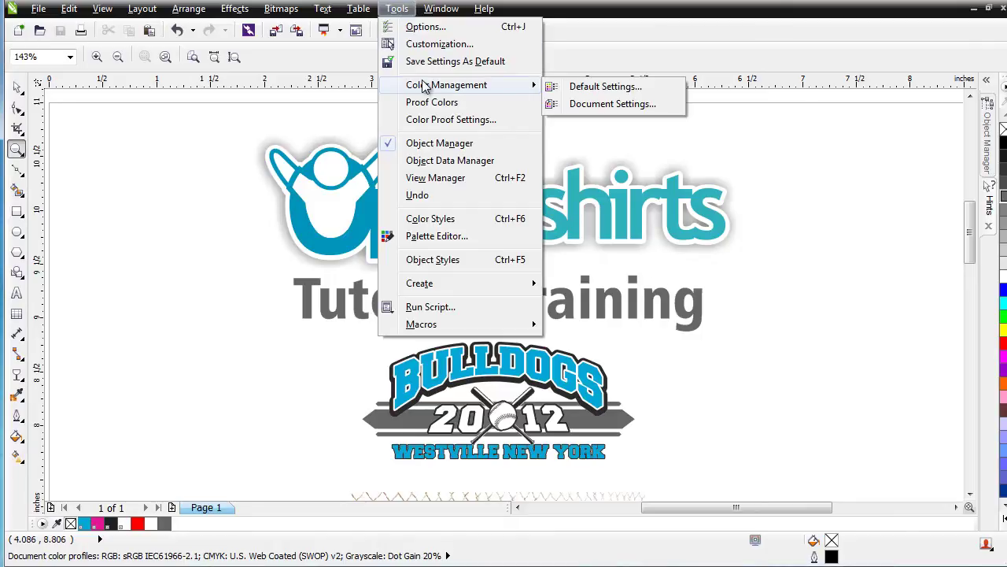
click(613, 94)
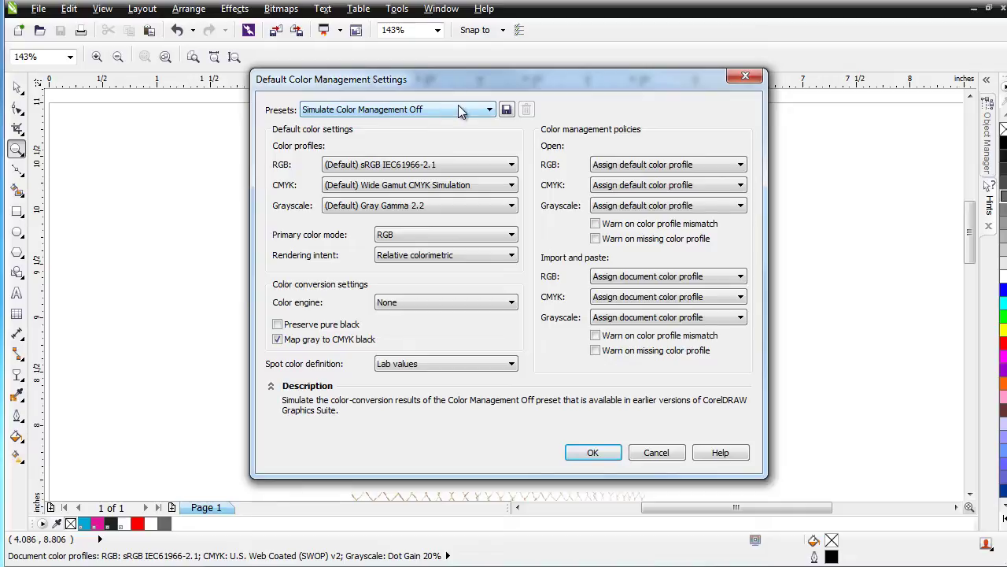
click(490, 111)
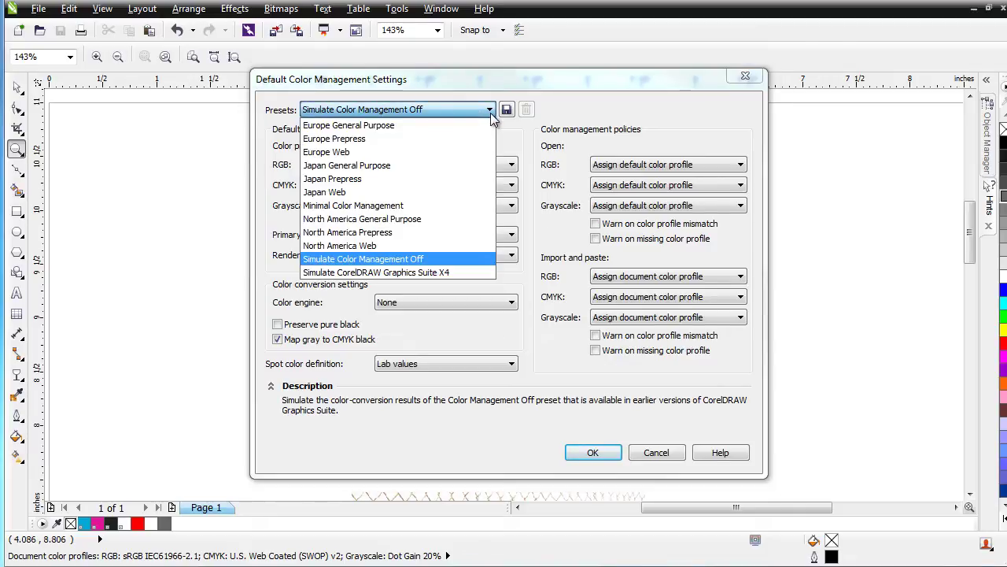
click(448, 220)
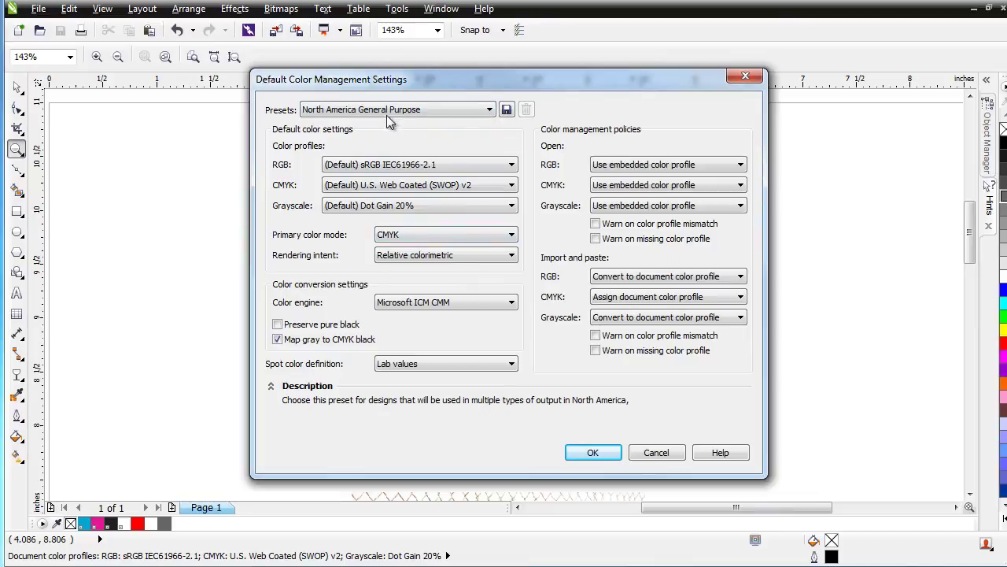
click(447, 111)
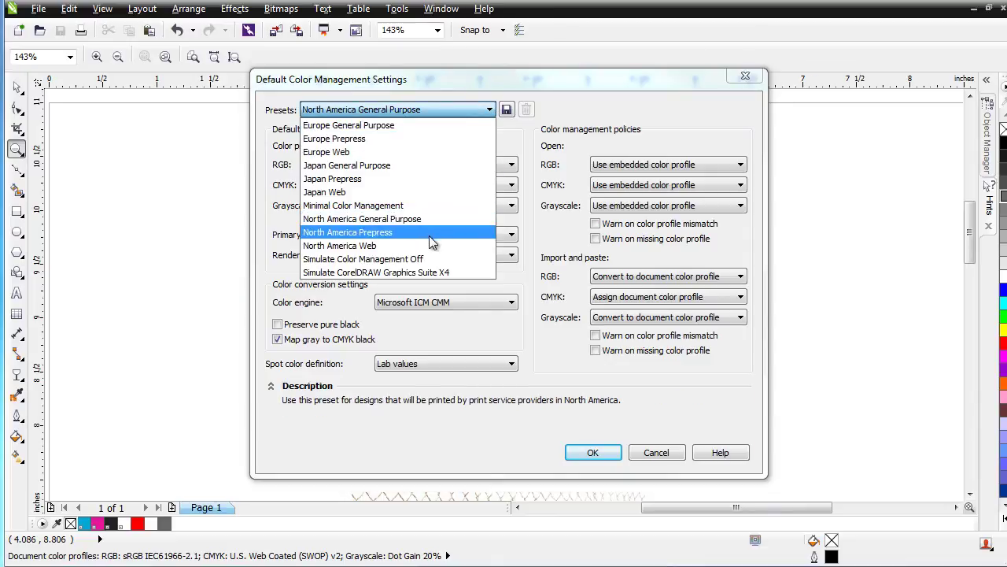
click(435, 260)
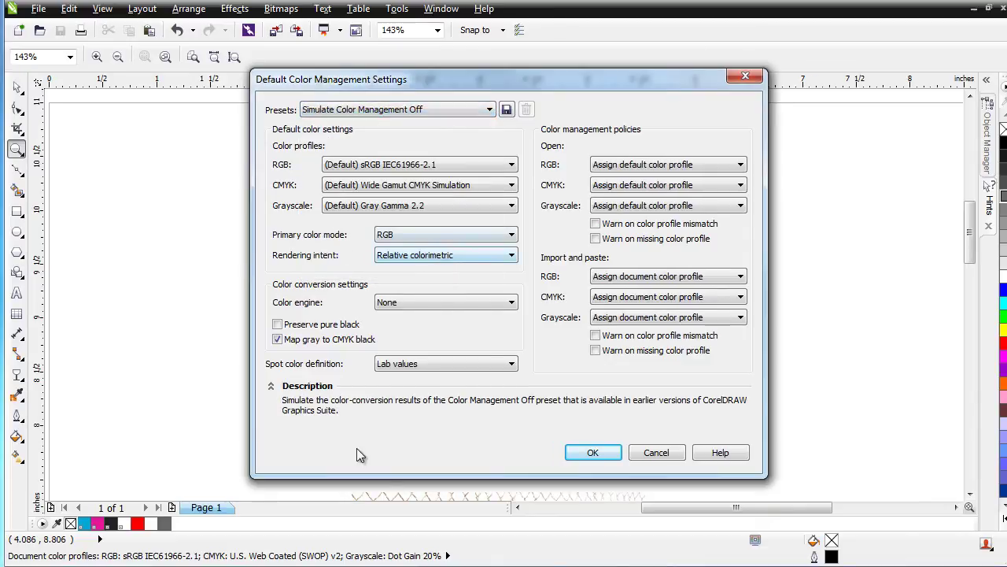
click(595, 452)
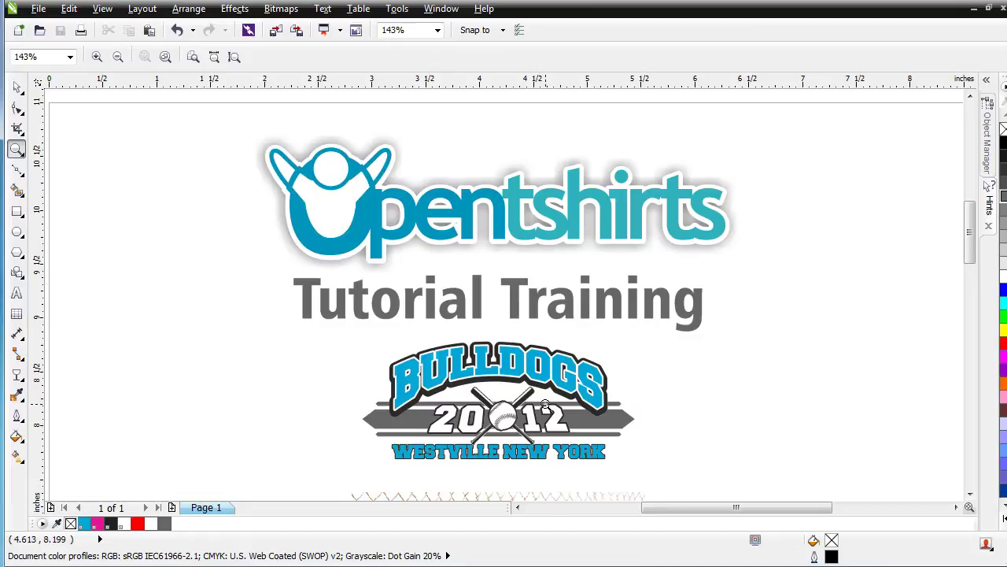
- Examine how the finished shirt mockup is layered by moving its top photo aside, and undo the move
scroll(546, 409, down, 1)
scroll(498, 341, down, 1)
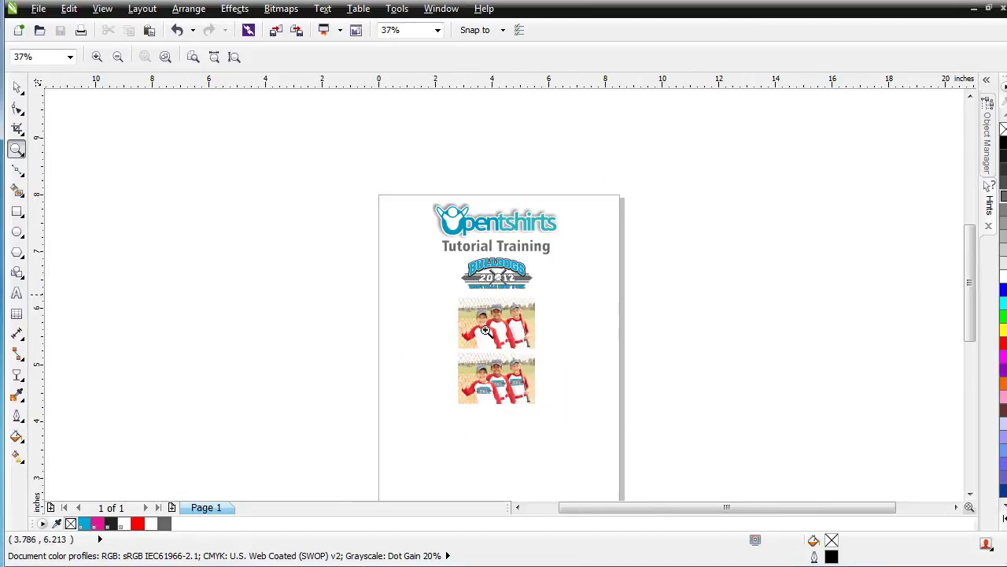
scroll(487, 331, up, 2)
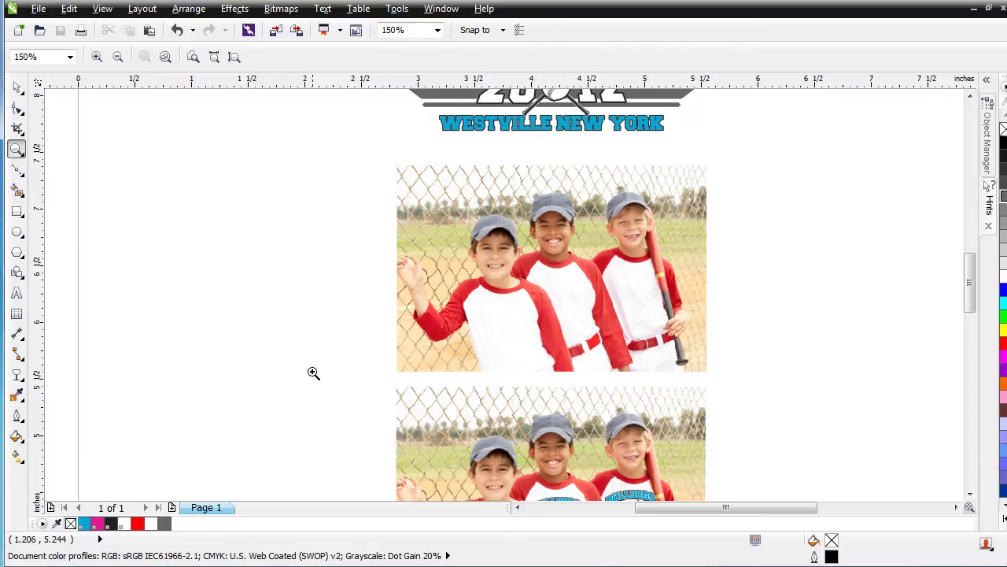
right_click(503, 292)
click(490, 348)
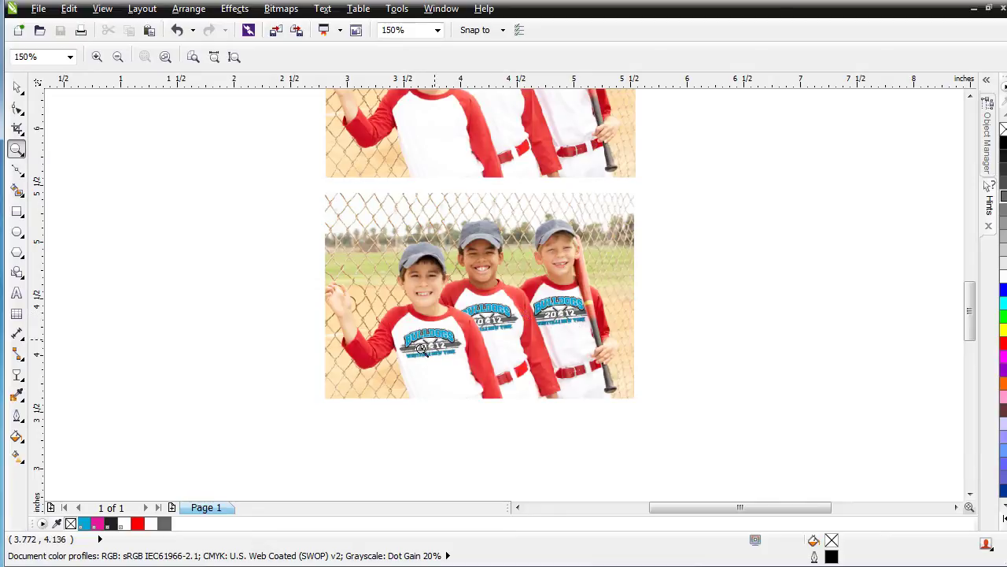
click(18, 87)
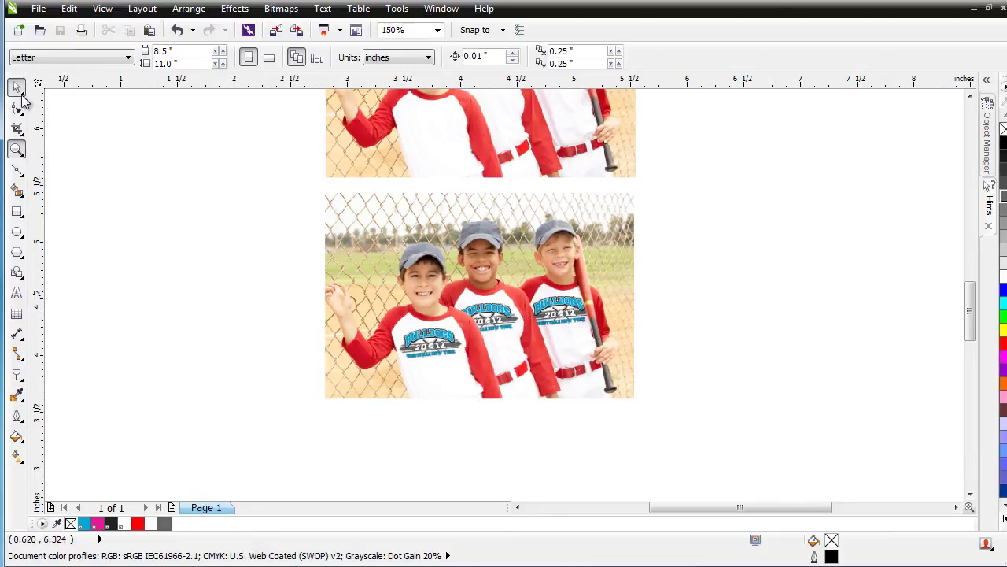
click(401, 213)
drag(400, 214, 729, 223)
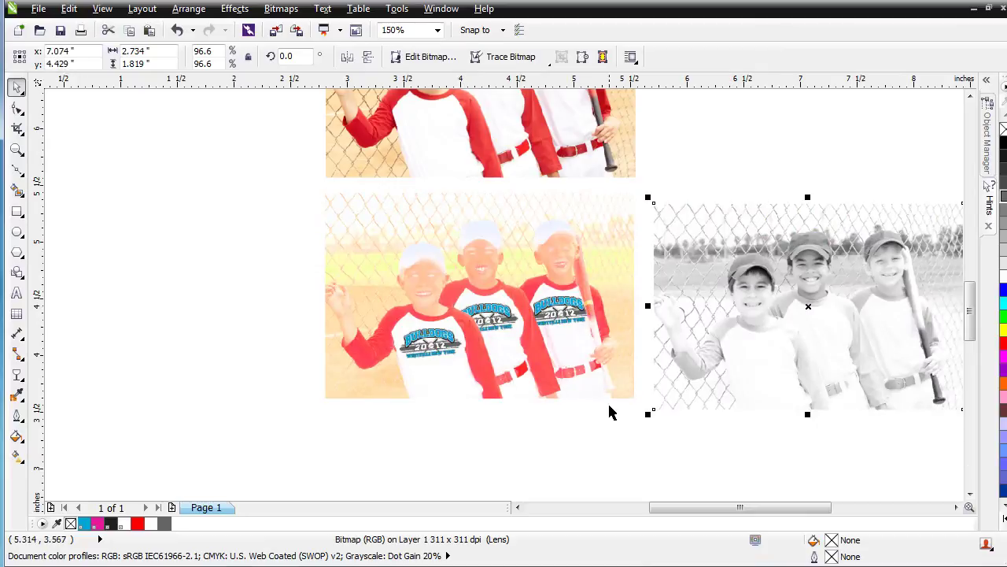
click(417, 343)
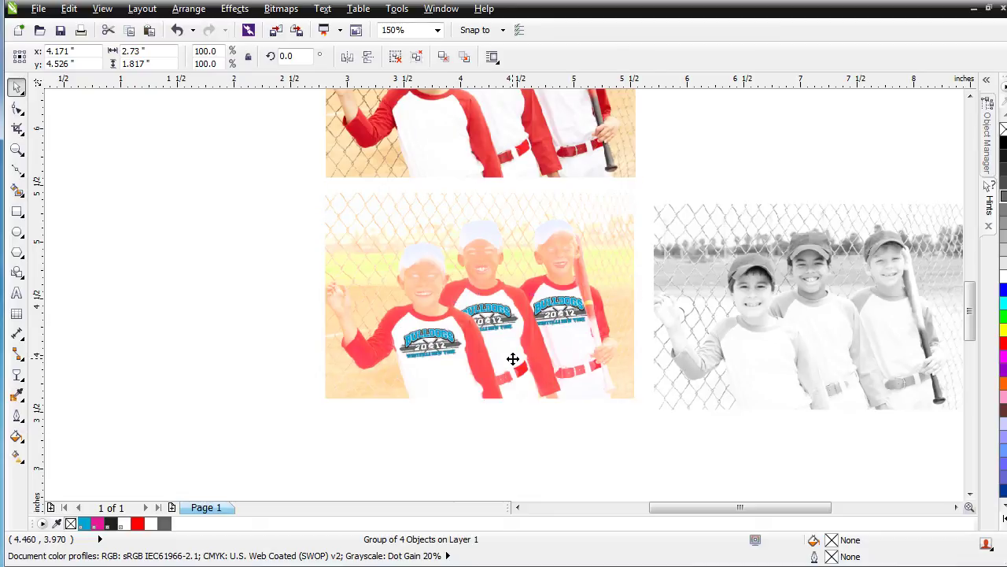
key(ctrl+z)
scroll(530, 205, down, 1)
scroll(439, 463, up, 1)
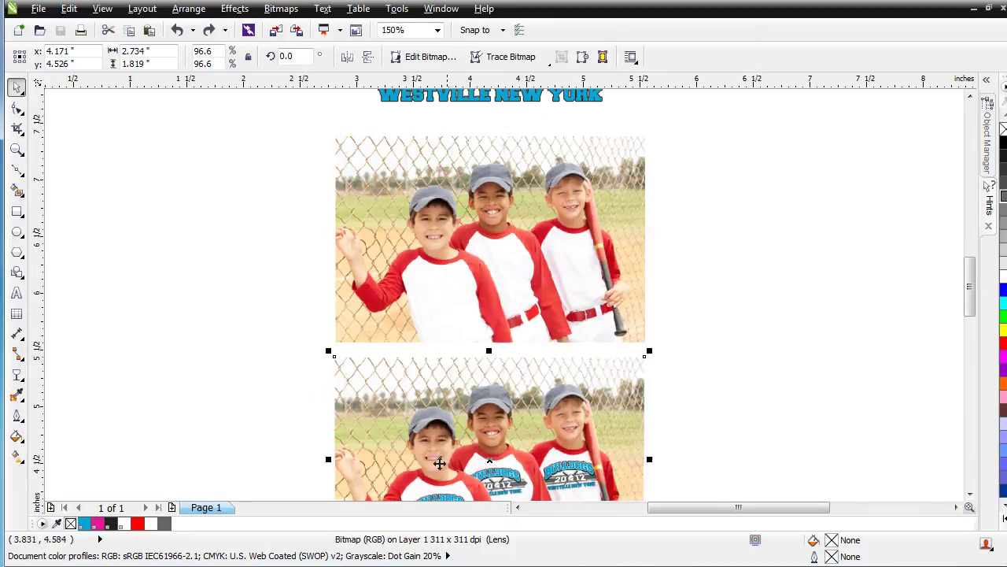
click(704, 335)
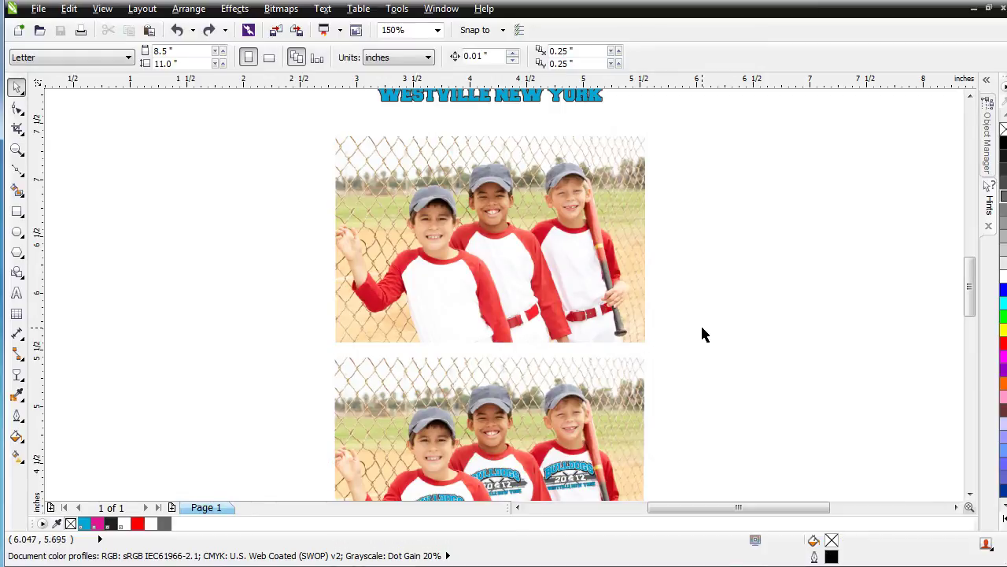
- Place two copies of the blank-shirt team photo, one above the other, over the page's left edge
scroll(659, 339, down, 1)
click(457, 273)
drag(457, 273, 216, 340)
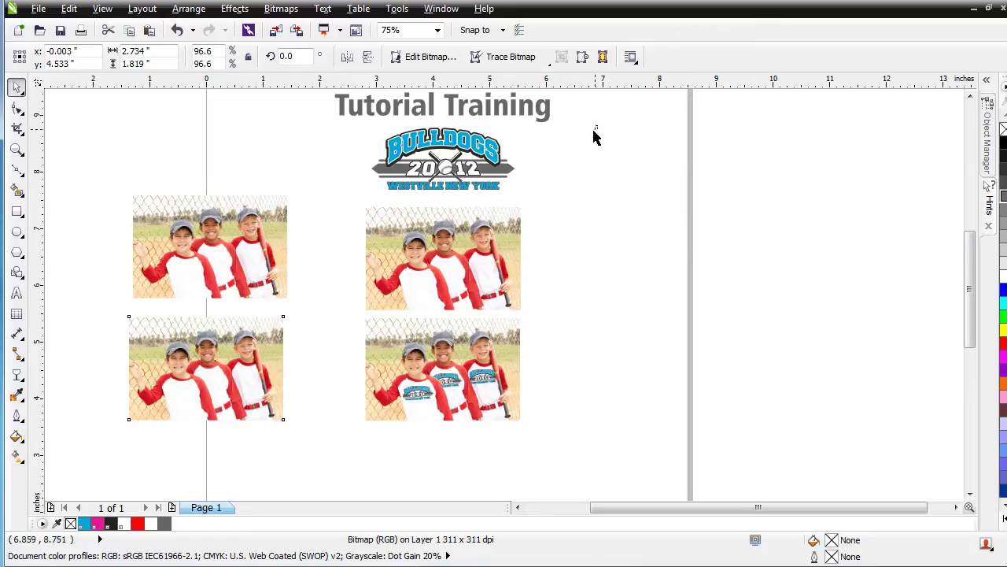
- Copy the Bulldogs logo above the two photo copies and scale the copy down to about 1.7 in wide
drag(340, 208, 341, 202)
drag(463, 166, 209, 151)
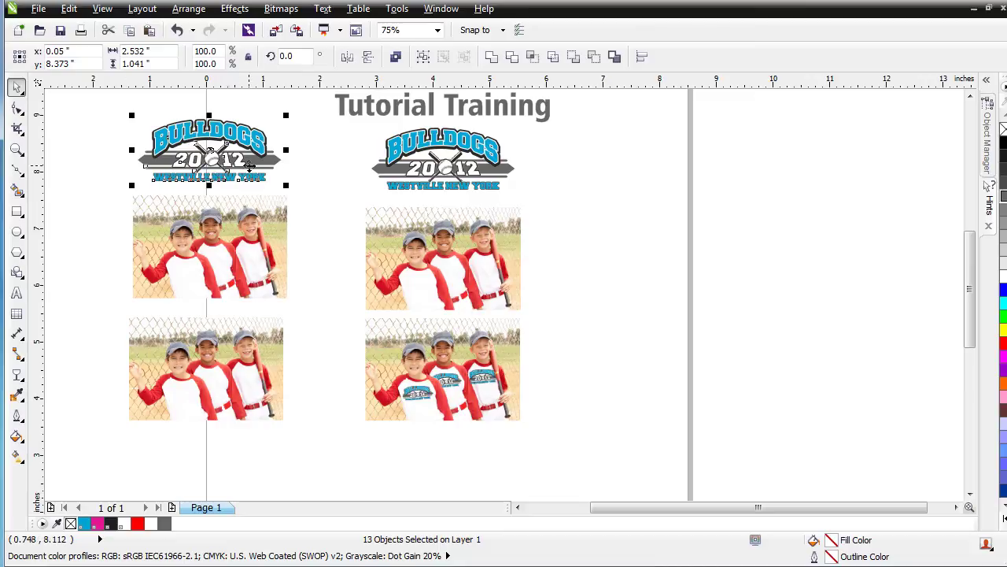
drag(284, 185, 237, 165)
drag(180, 144, 204, 153)
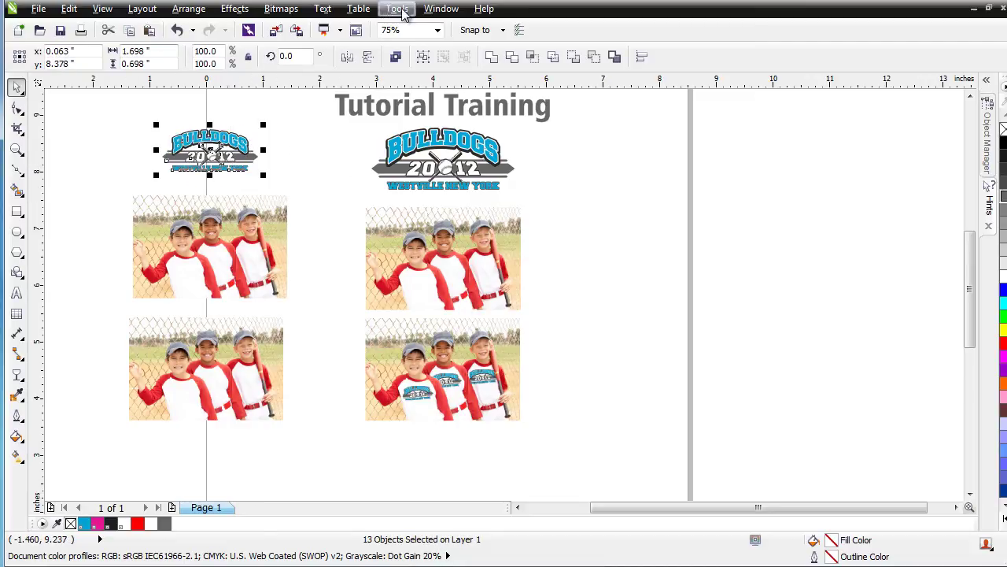
- Convert the small Bulldogs logo copy to a 300 dpi RGB Color (24-bit) bitmap with anti-aliasing and a transparent background
click(281, 8)
click(362, 26)
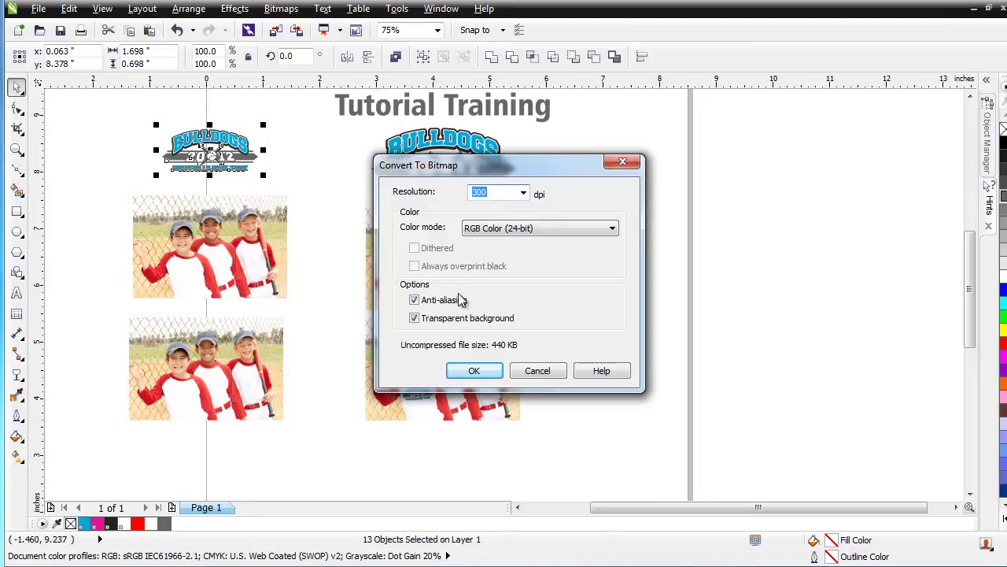
click(478, 371)
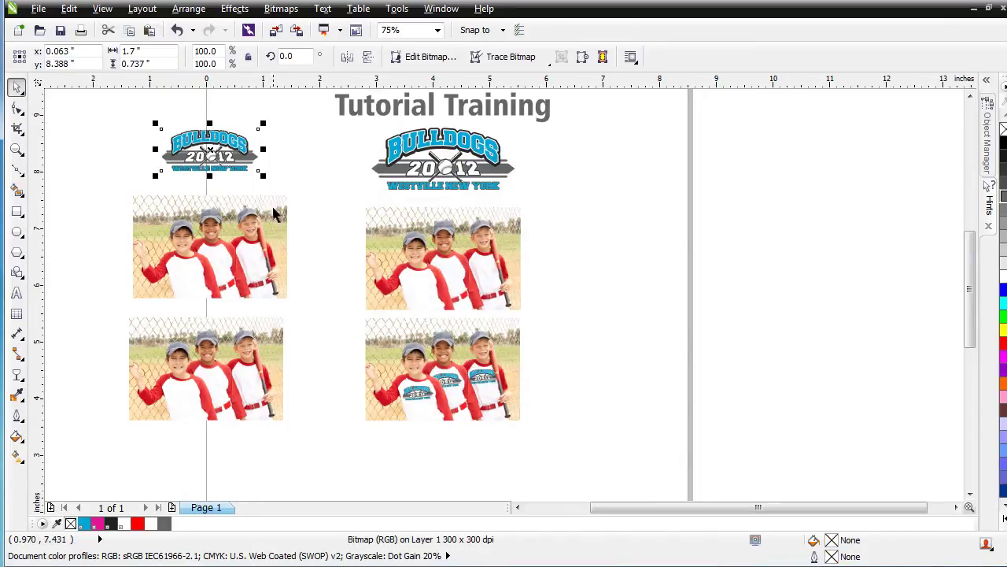
- Remove black from the upper photo copy with the Channel Mixer, using the CMYK model and Black at 0 for the Black output channel
click(221, 217)
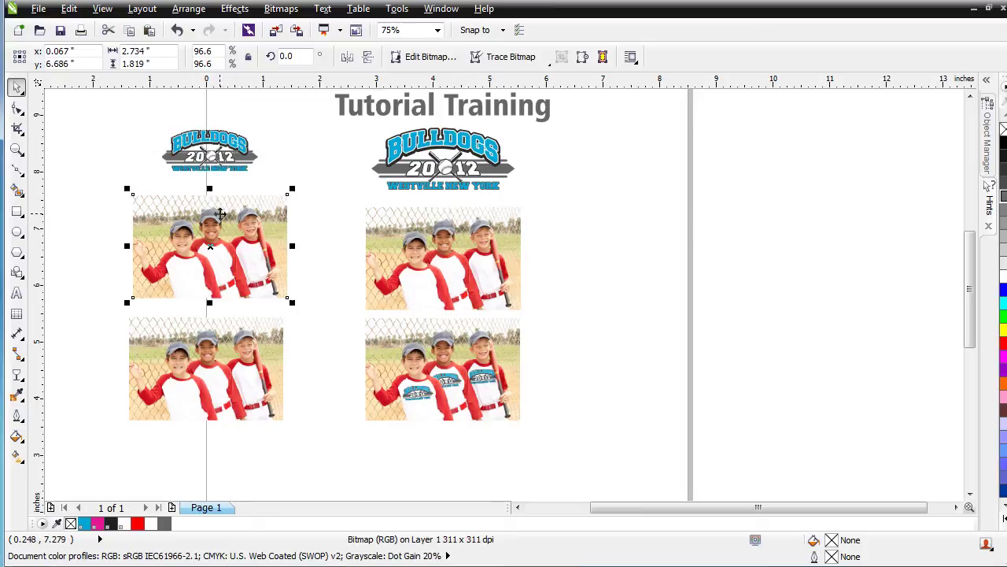
click(243, 10)
mouse_move(247, 26)
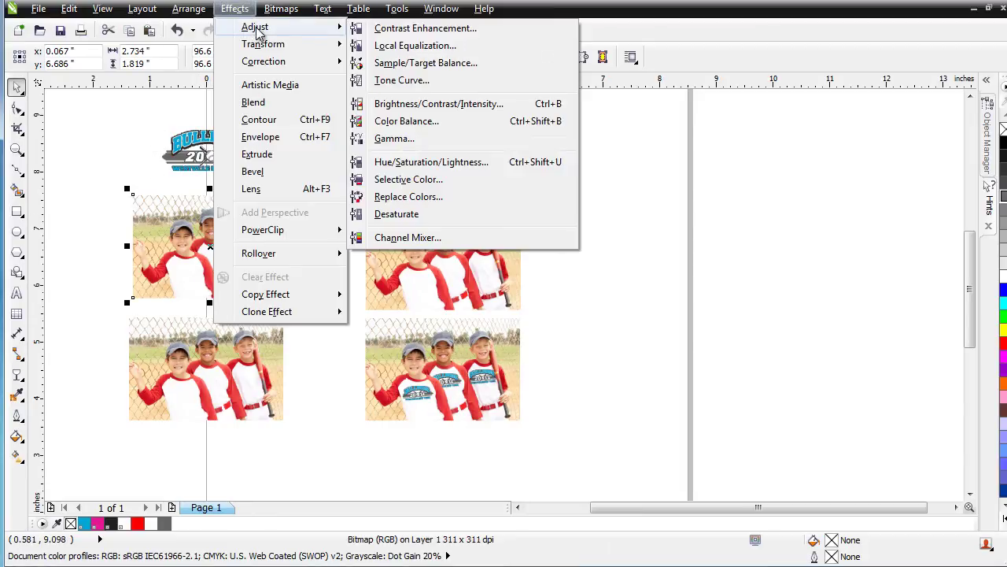
click(390, 236)
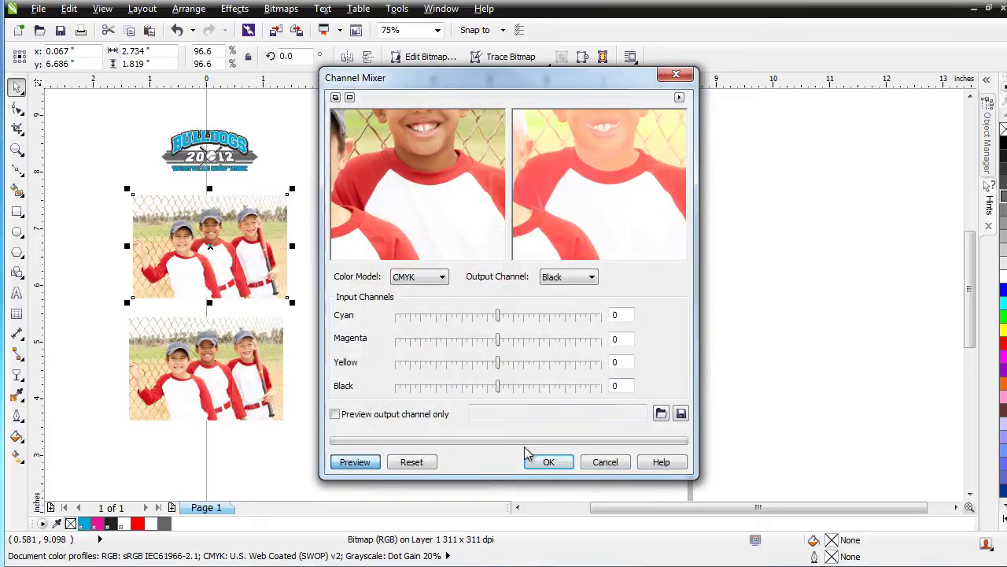
click(412, 463)
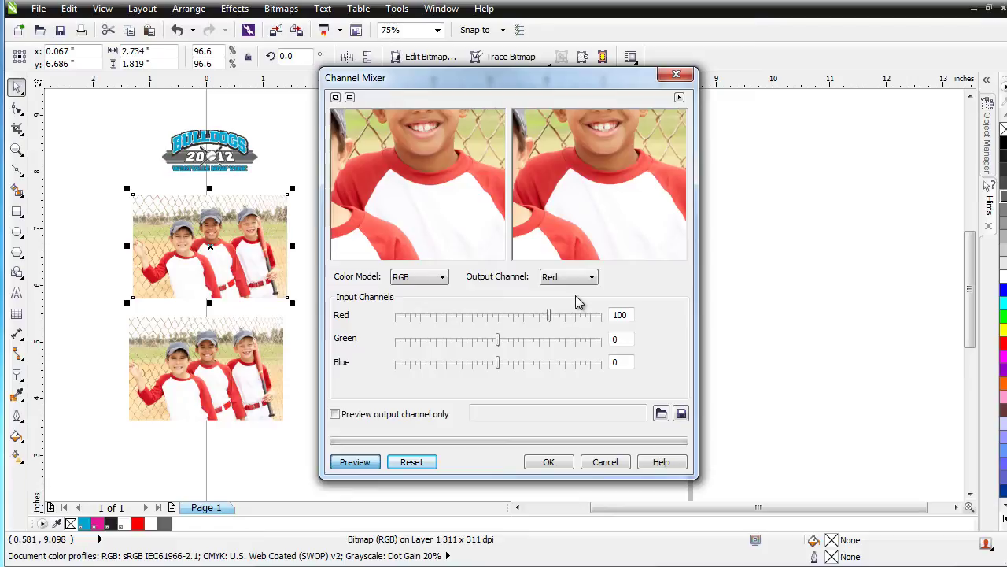
click(442, 277)
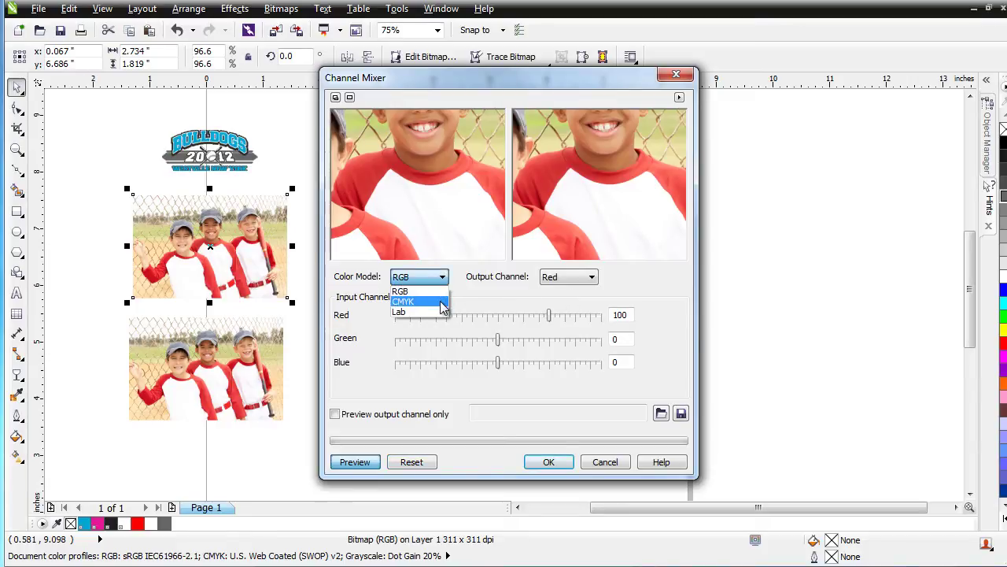
click(440, 307)
click(591, 279)
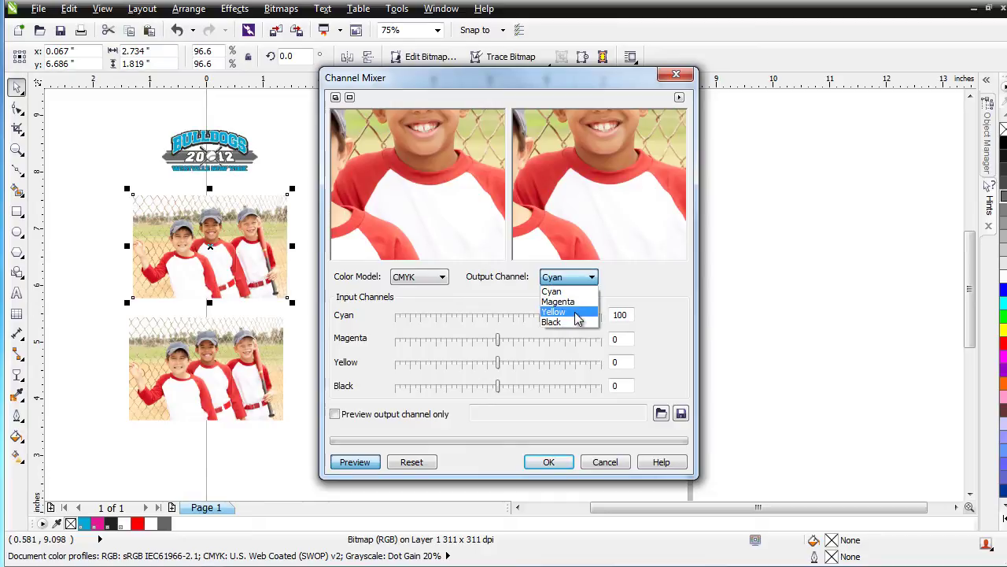
click(577, 323)
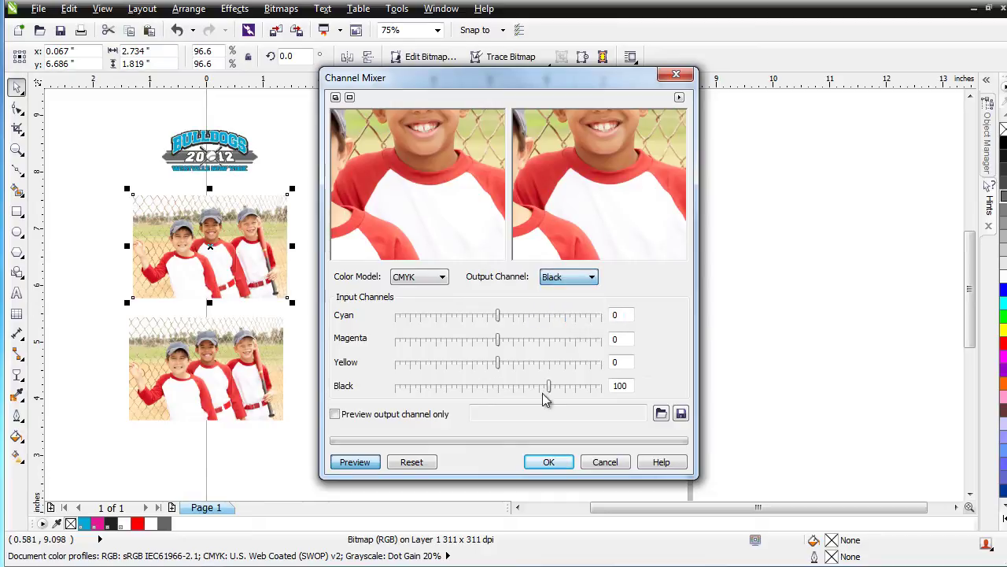
click(502, 398)
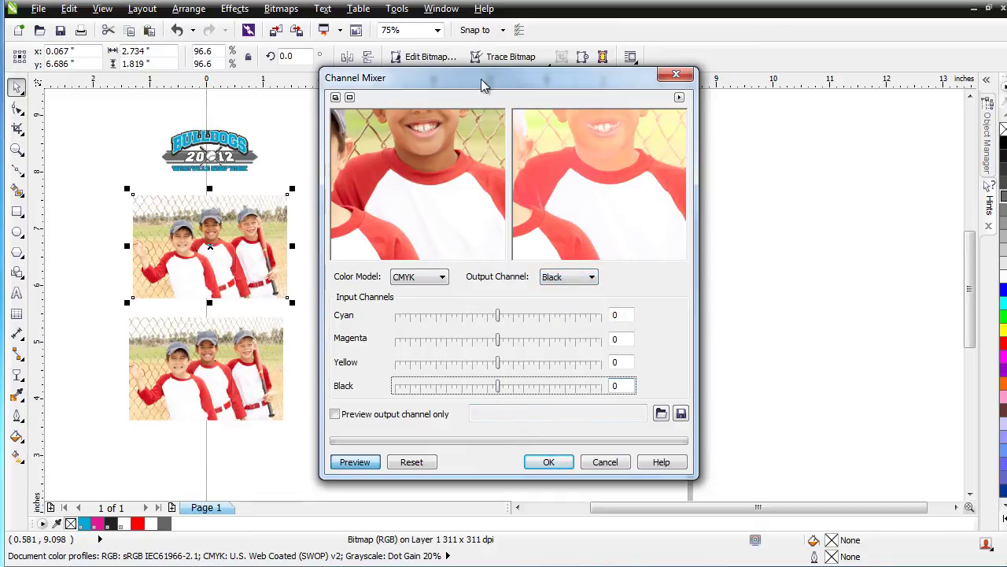
click(549, 462)
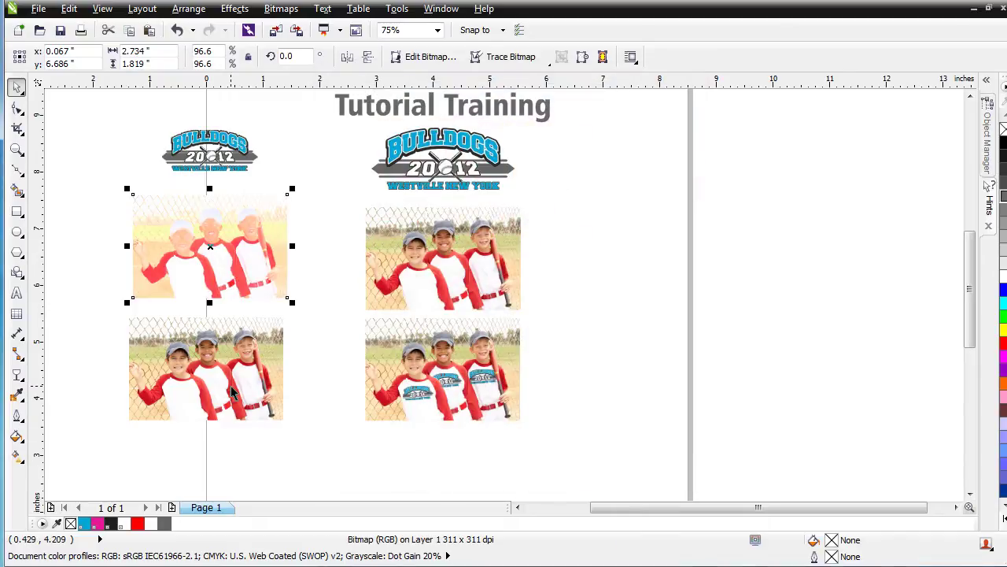
- Reset the Channel Mixer for the lower photo copy, use the CMYK model and set Cyan to 0 for the Cyan output channel
click(232, 390)
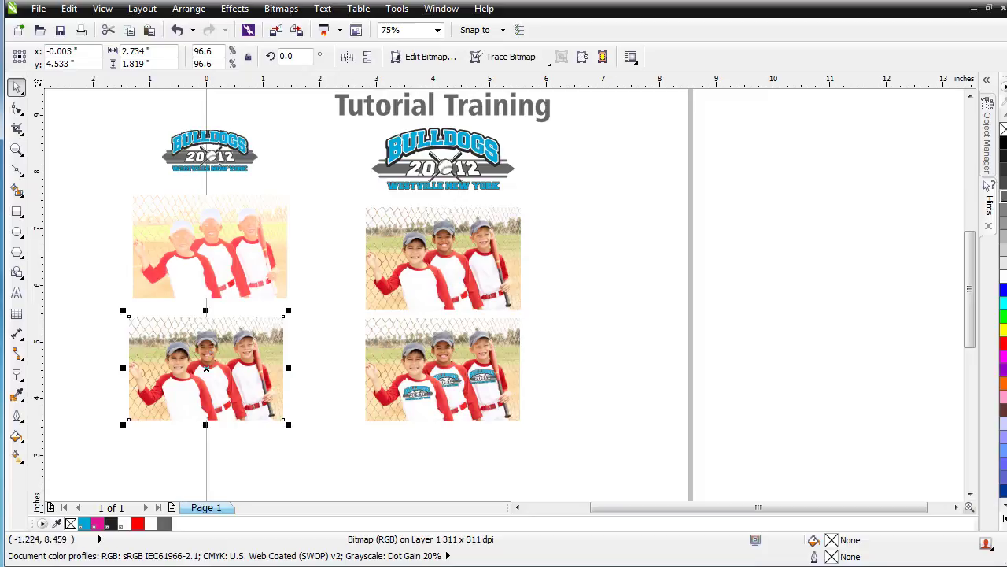
click(241, 14)
mouse_move(244, 30)
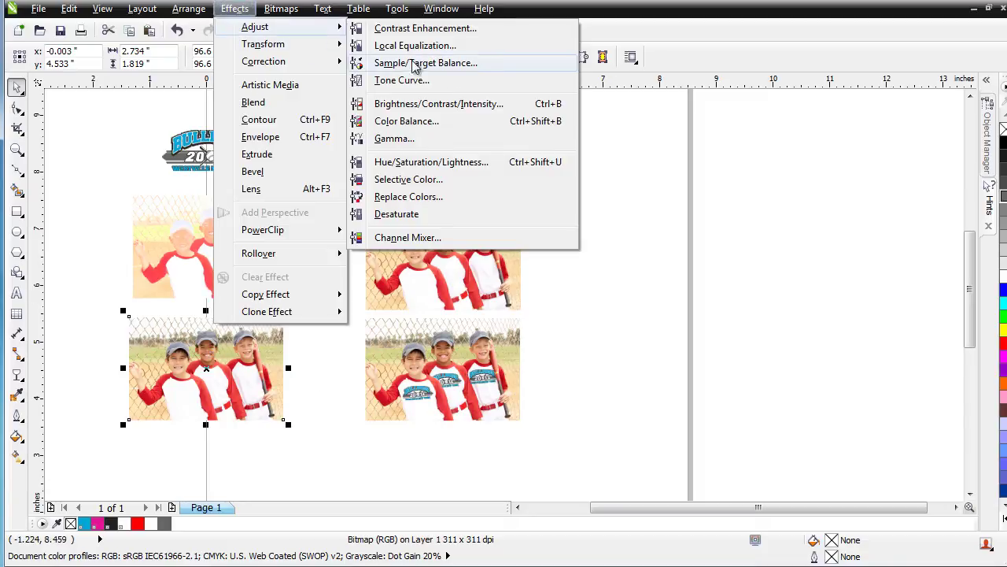
click(459, 239)
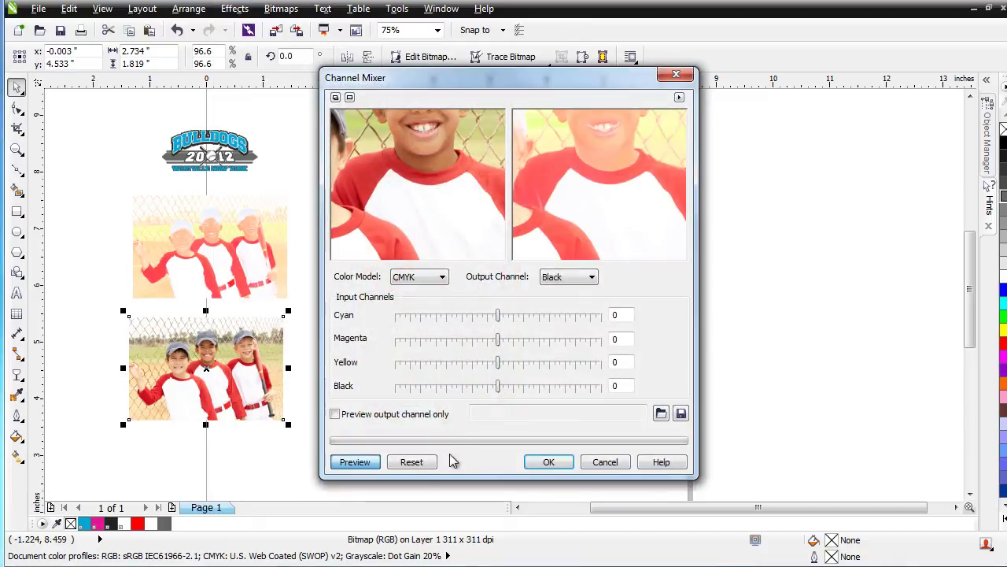
click(412, 462)
click(441, 279)
click(438, 302)
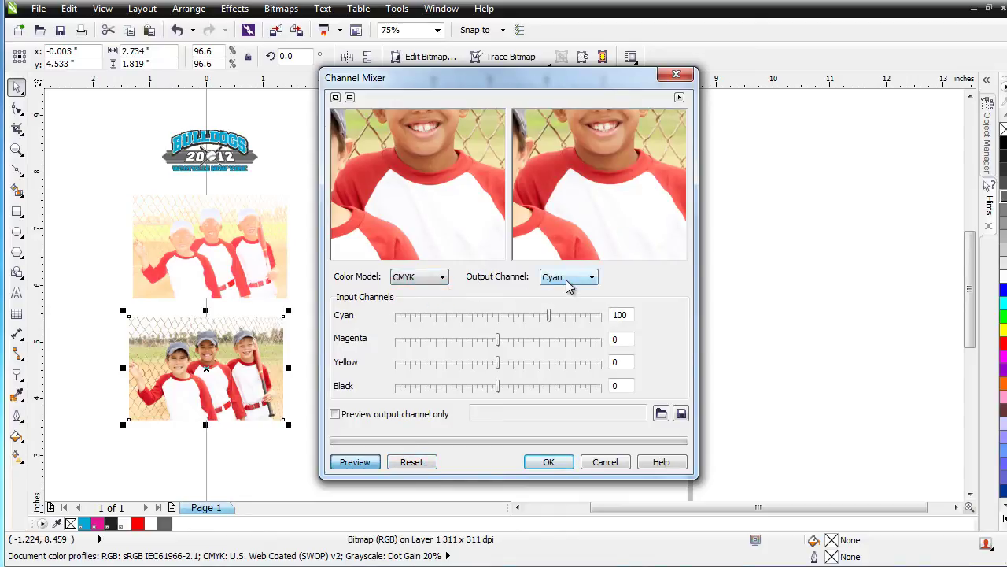
click(498, 318)
- Set Magenta to 0 for the Magenta output channel and Yellow to 0 for the Yellow output channel, and apply the Channel Mixer
click(591, 278)
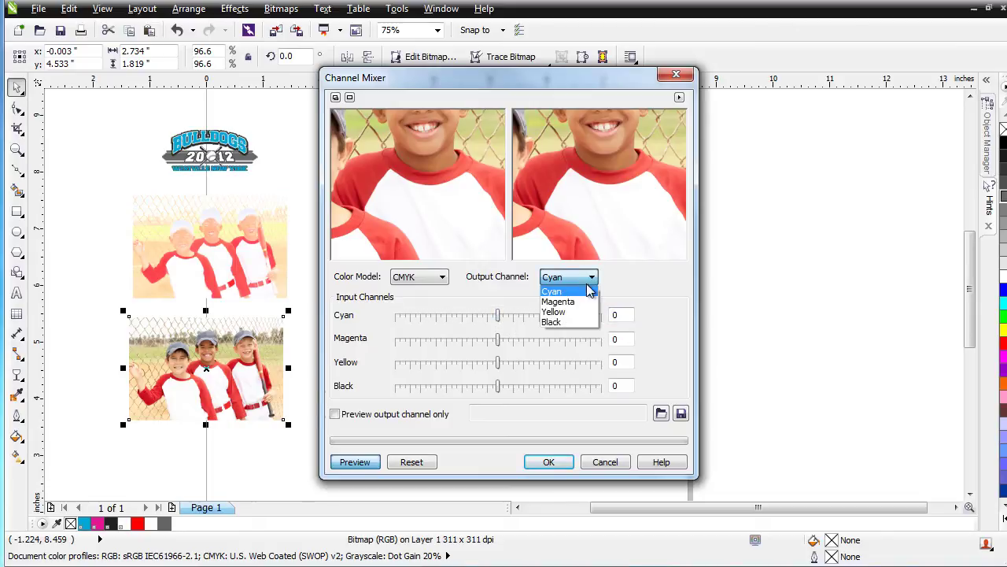
click(582, 302)
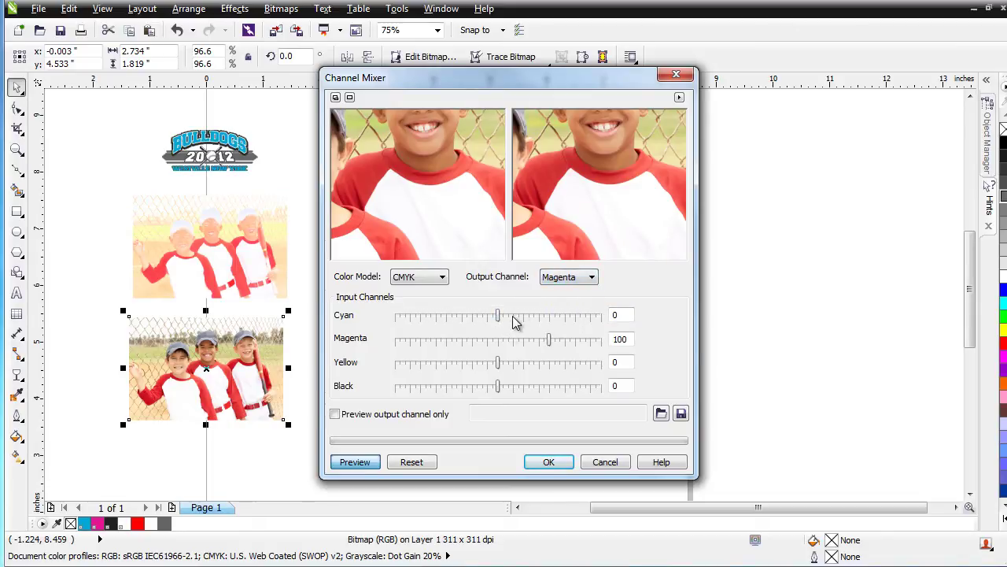
click(499, 344)
click(591, 277)
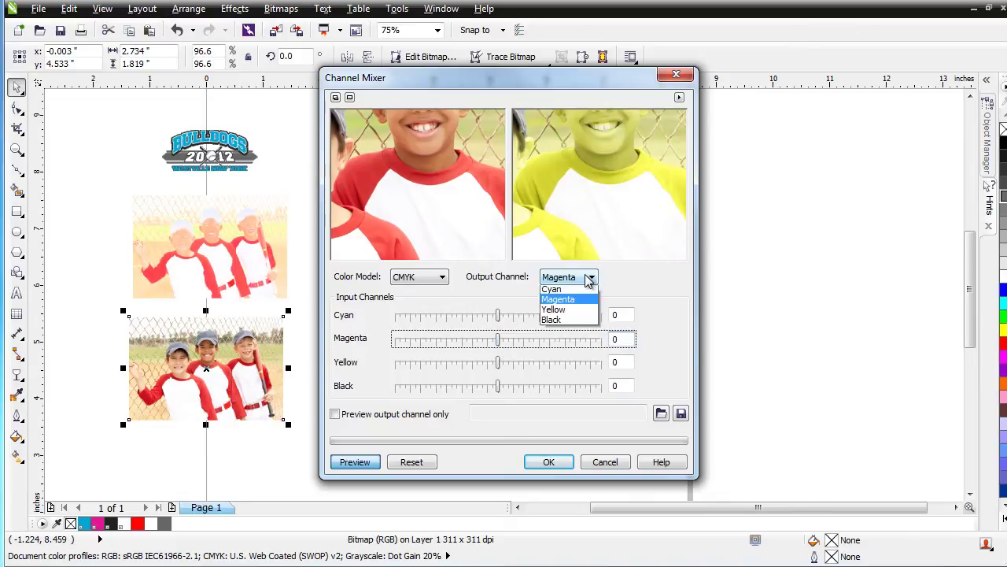
click(582, 312)
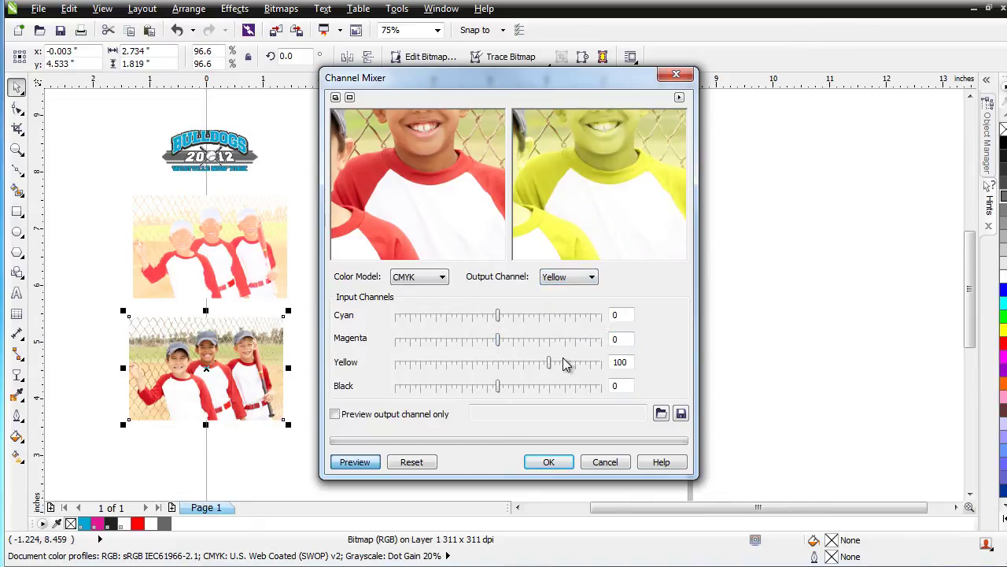
click(501, 367)
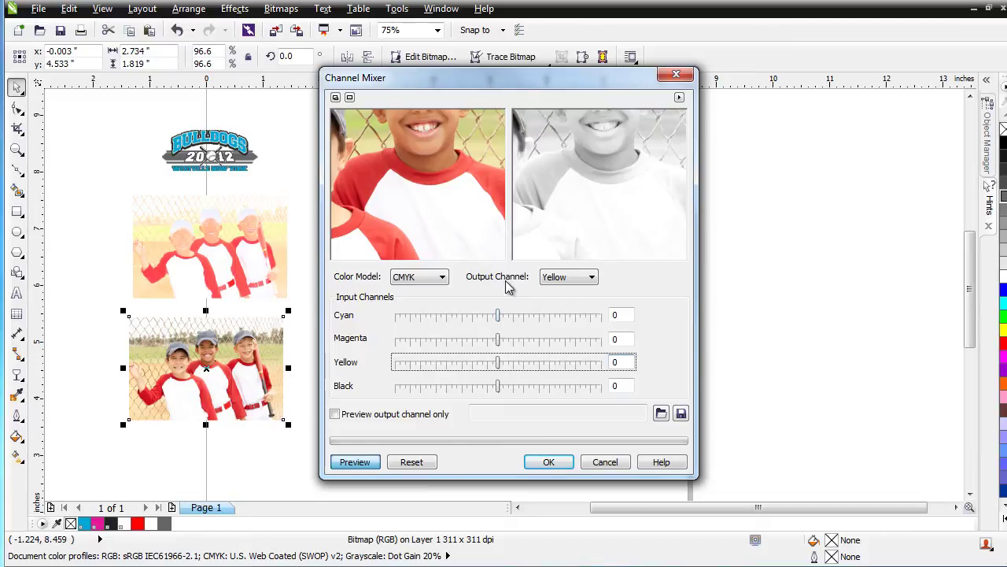
click(548, 462)
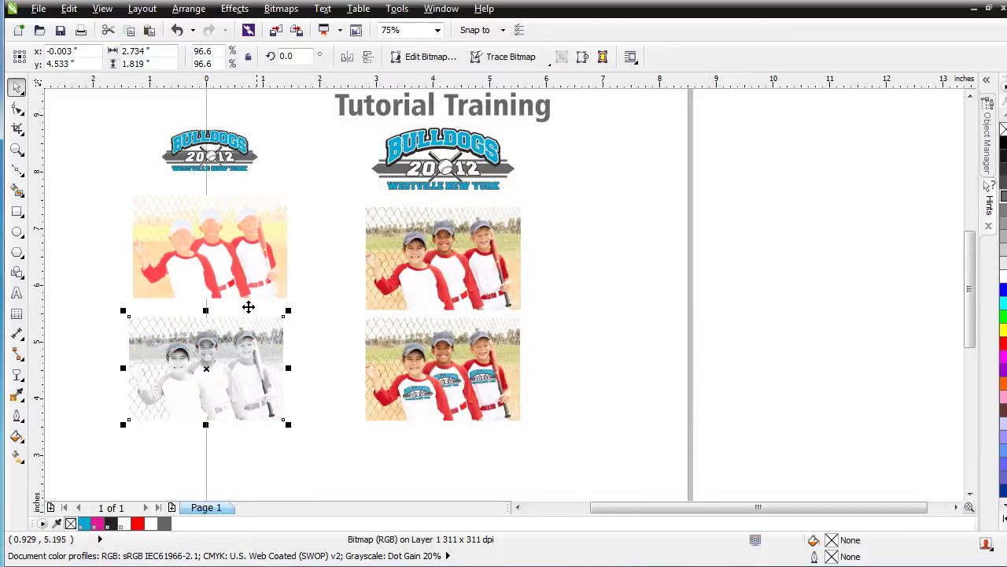
- Open the color-only upper photo copy for bitmap editing in Corel PHOTO-PAINT and maximize its image window
click(247, 258)
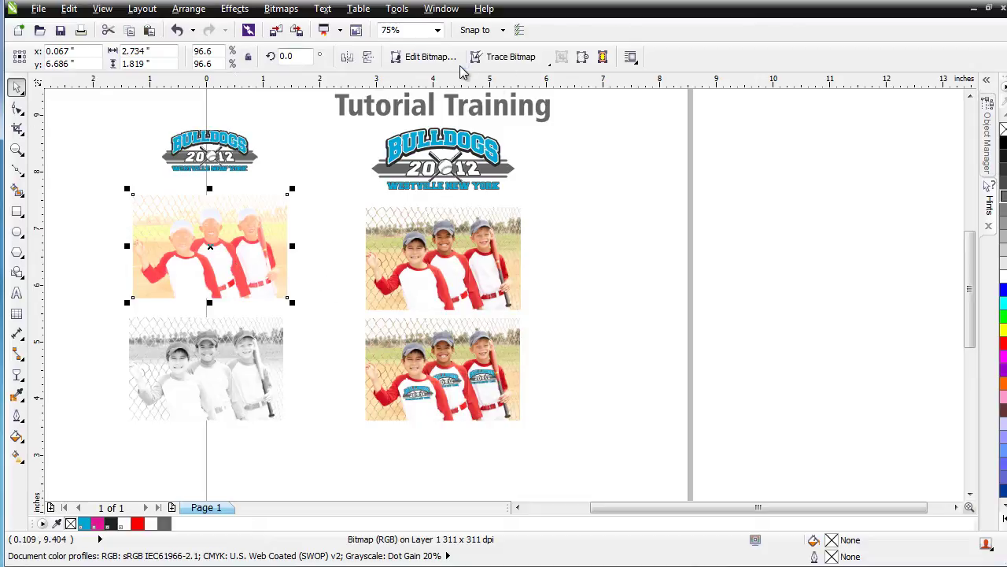
click(425, 57)
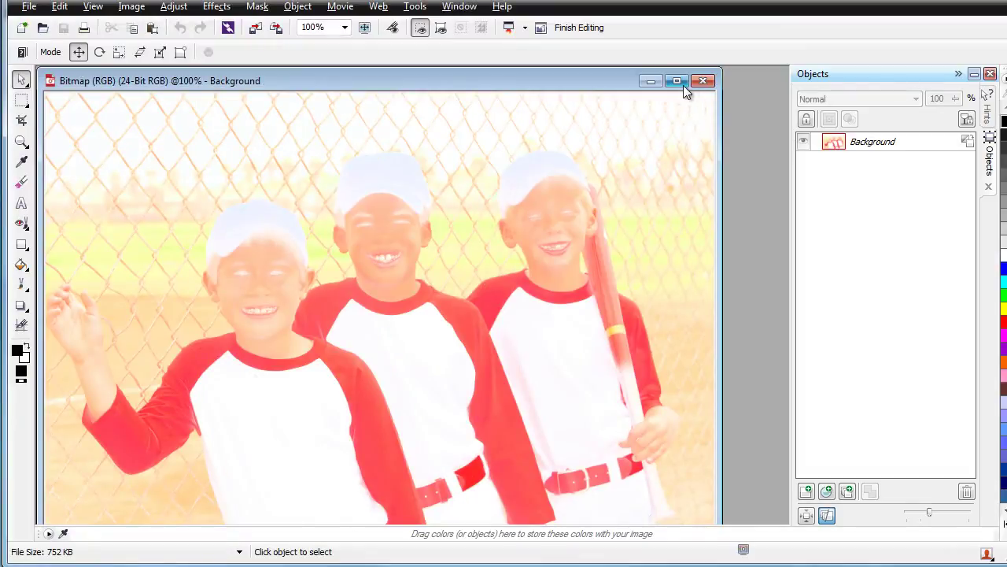
click(681, 84)
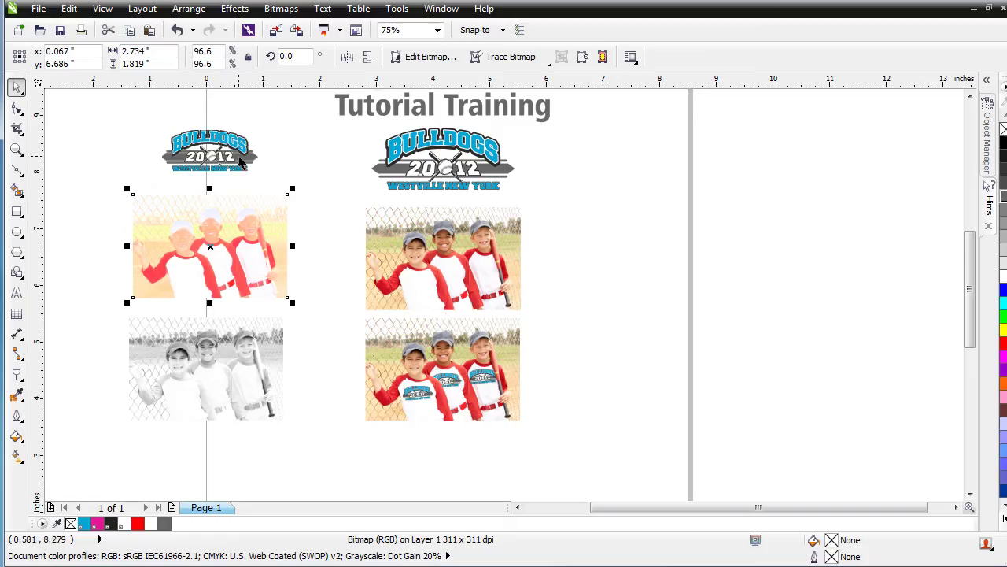
- Copy the small Bulldogs logo bitmap in CorelDRAW and paste it into the photo in Corel PHOTO-PAINT, over the front boy
click(240, 162)
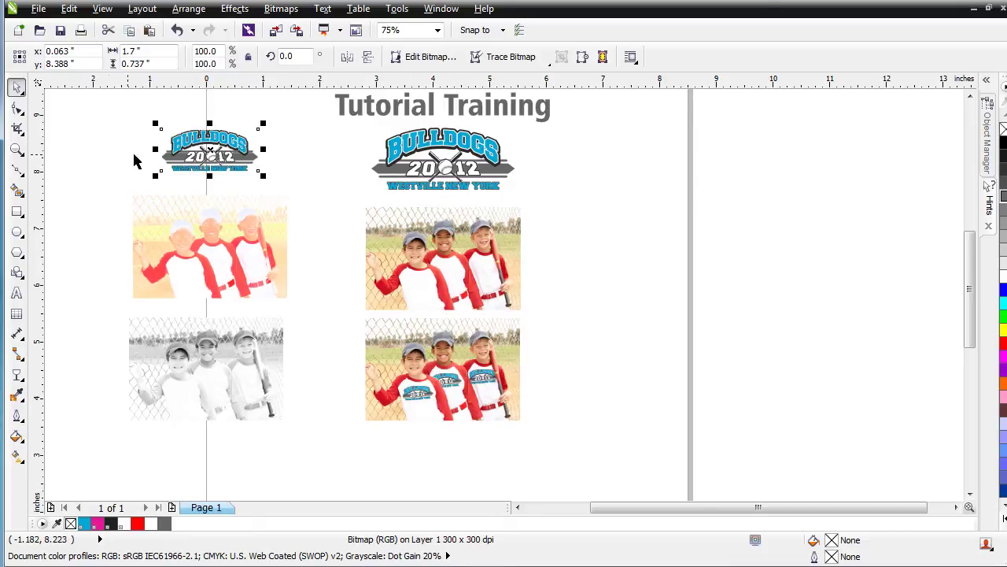
click(129, 30)
key(shift+F4)
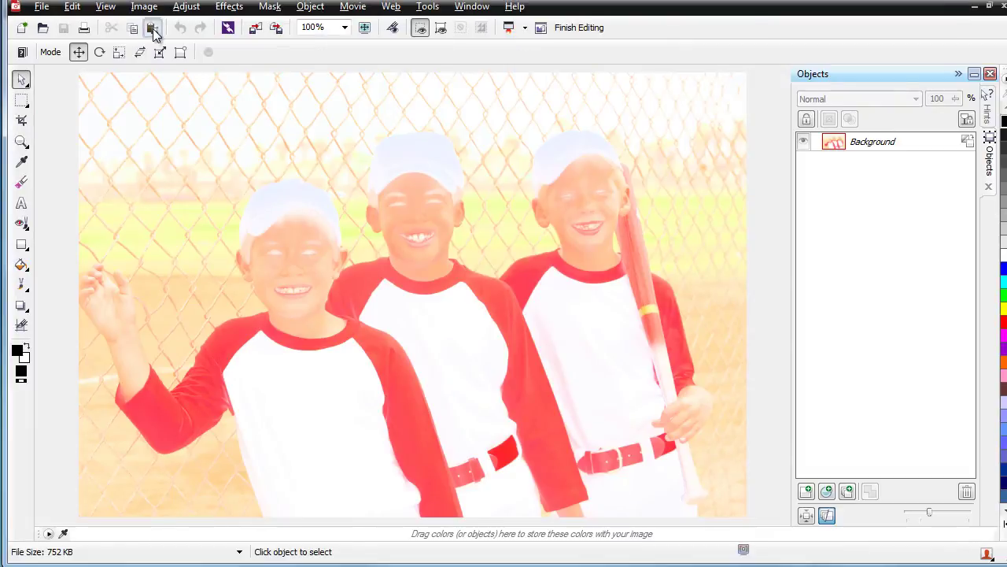
click(151, 28)
drag(620, 205, 346, 282)
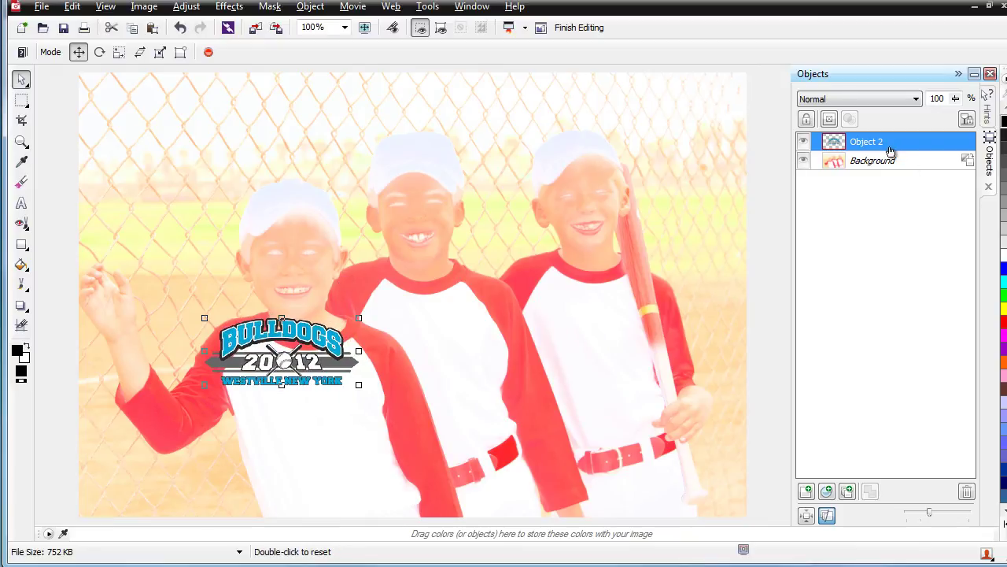
- Fit the pasted logo to the front boy's white shirt chest by moving it, scaling it down and tilting it slightly counterclockwise
drag(276, 346, 301, 391)
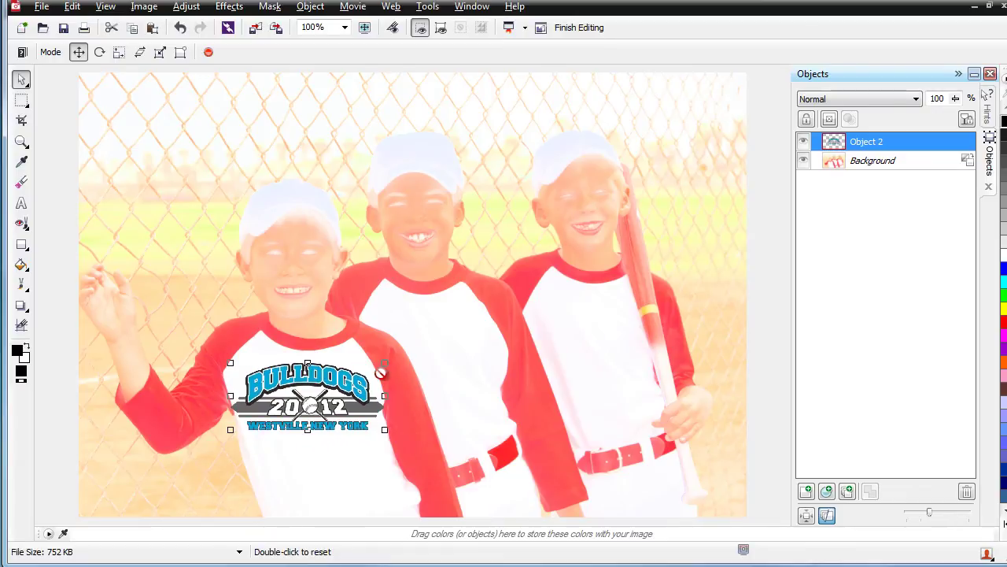
drag(383, 361, 339, 393)
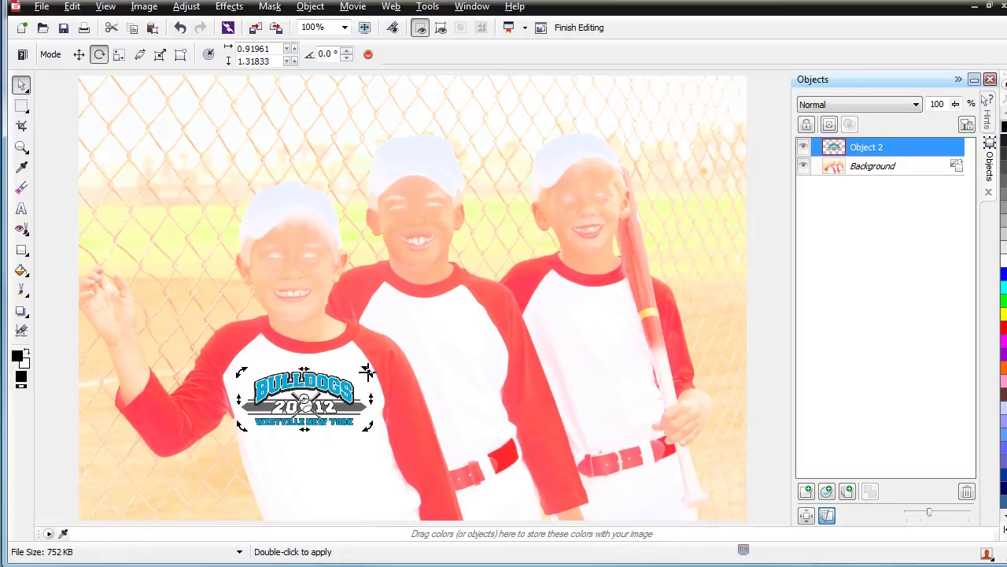
drag(366, 371, 365, 369)
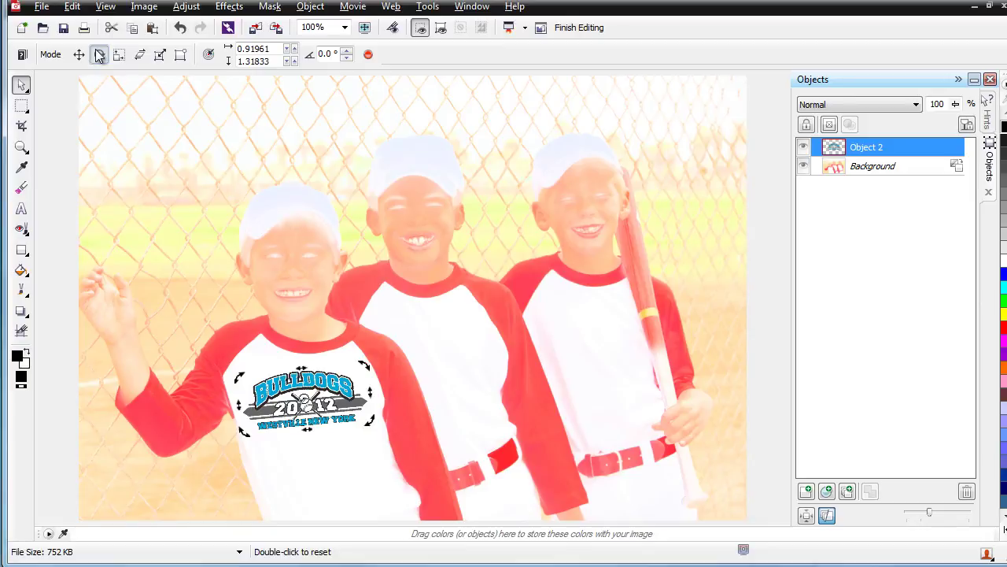
drag(335, 411, 339, 406)
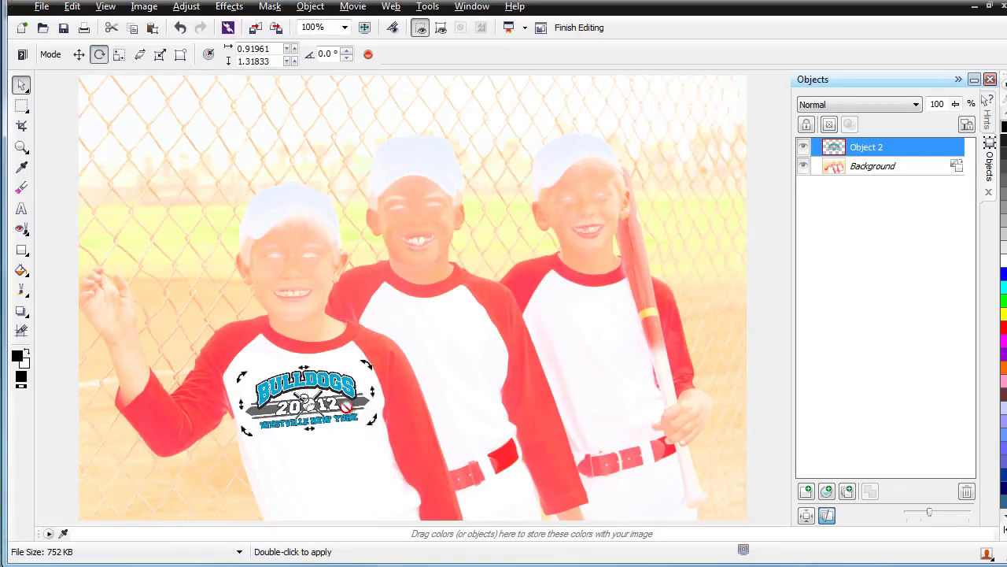
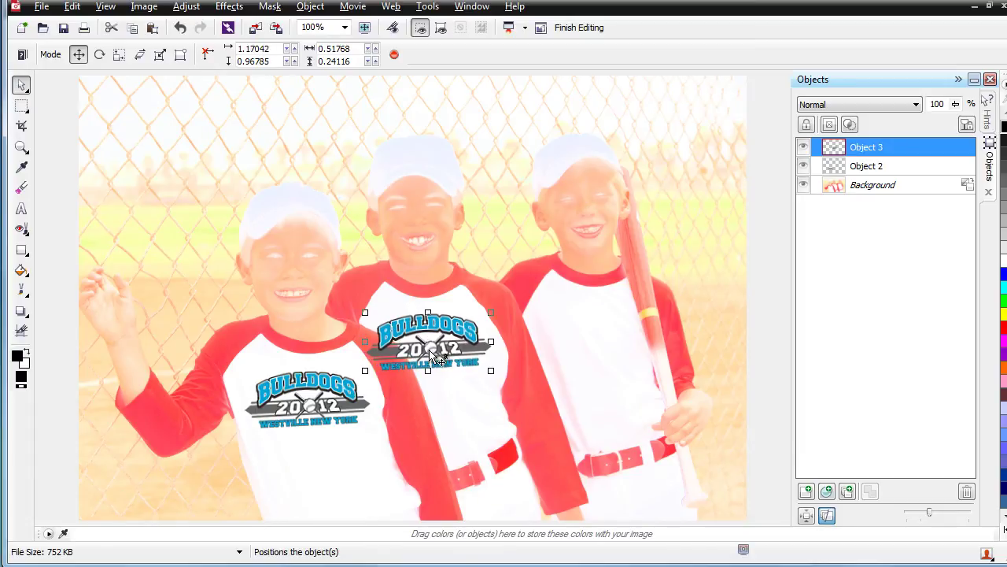
- Paste another copy of the logo, place it on the chest of the boy holding the bat and rotate it slightly clockwise
key(ctrl+v)
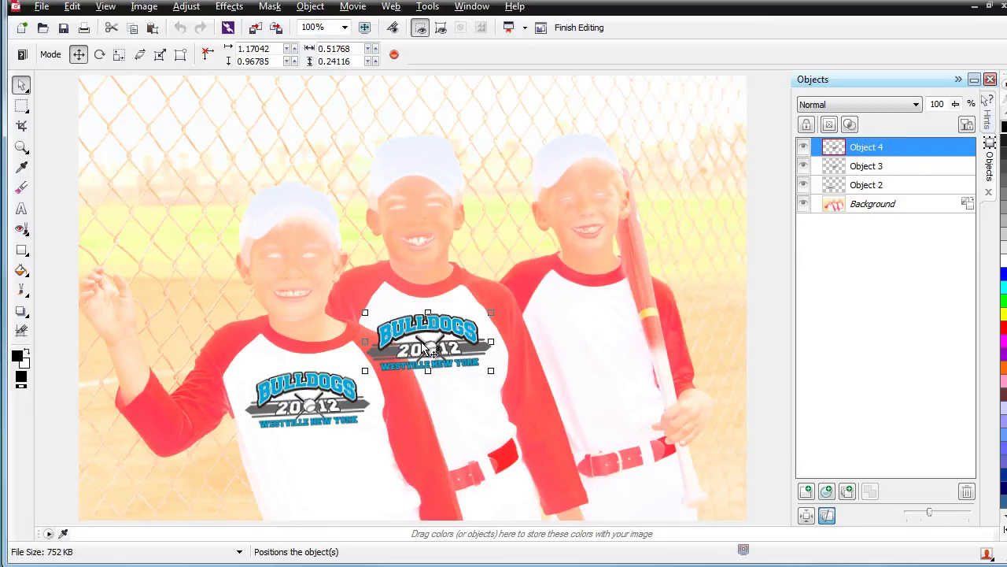
drag(420, 343, 582, 329)
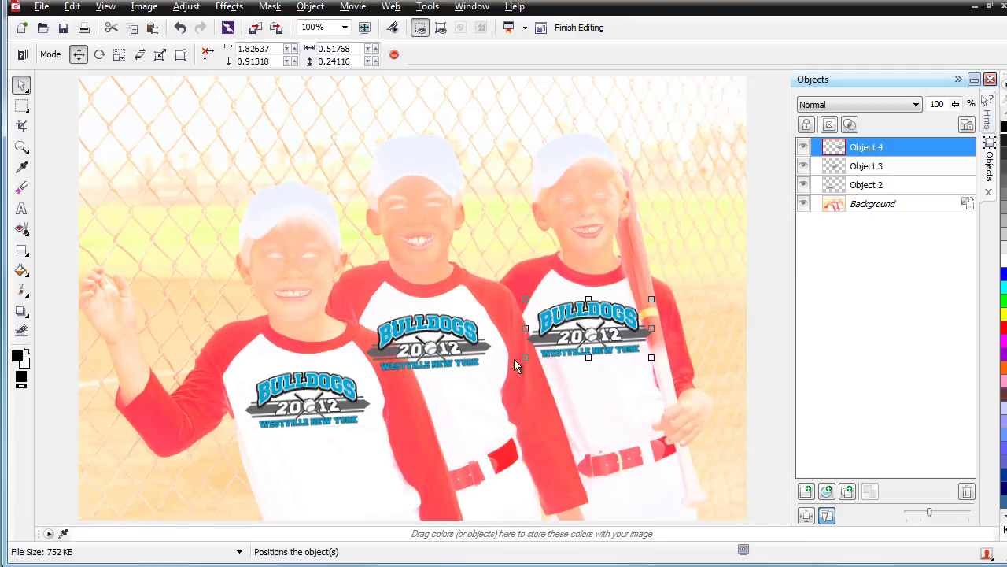
click(639, 334)
drag(650, 297, 658, 301)
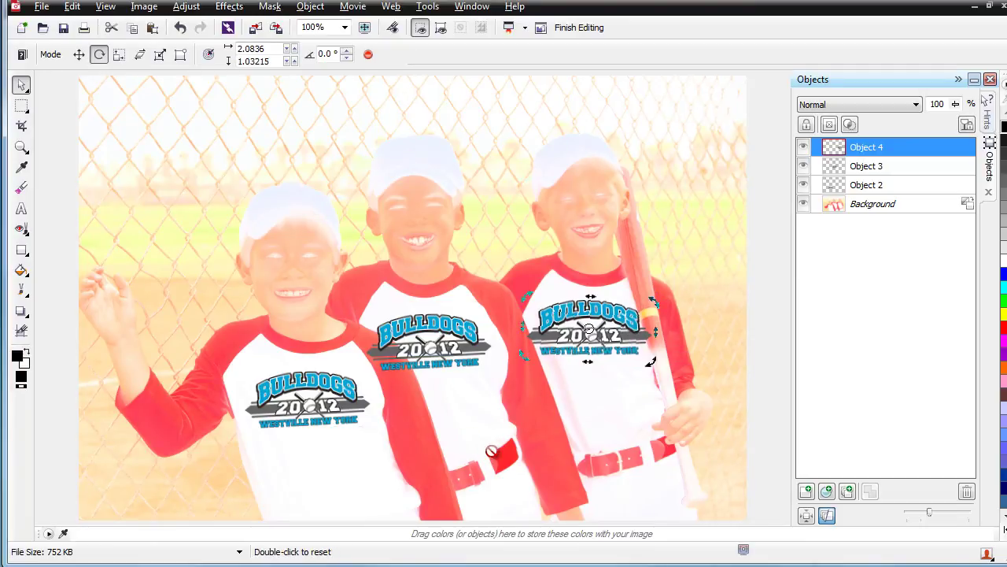
- Erase the part of the middle boy's logo that overlaps the front boy's red sleeve, using the Eraser at size 15
click(21, 147)
drag(330, 297, 540, 417)
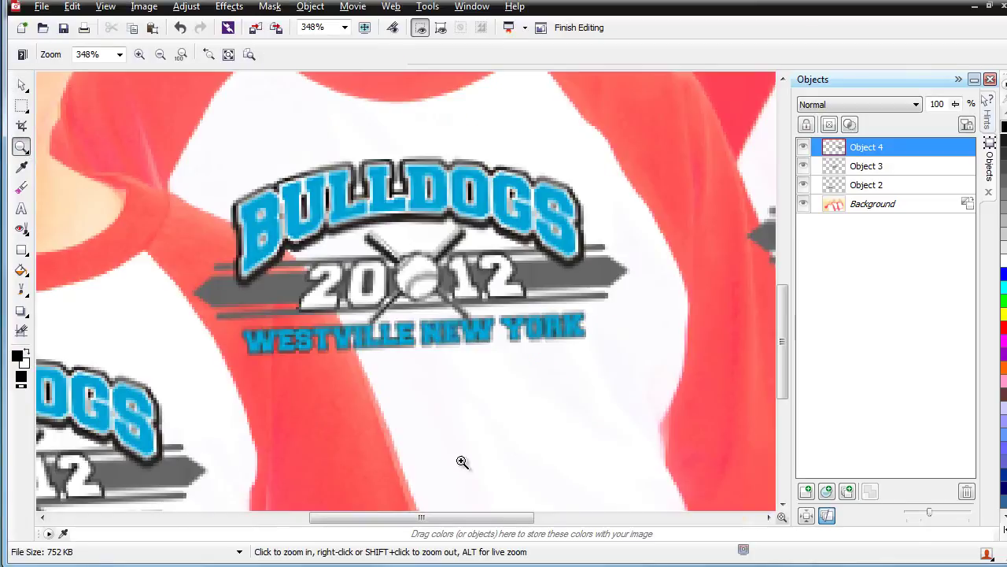
click(20, 191)
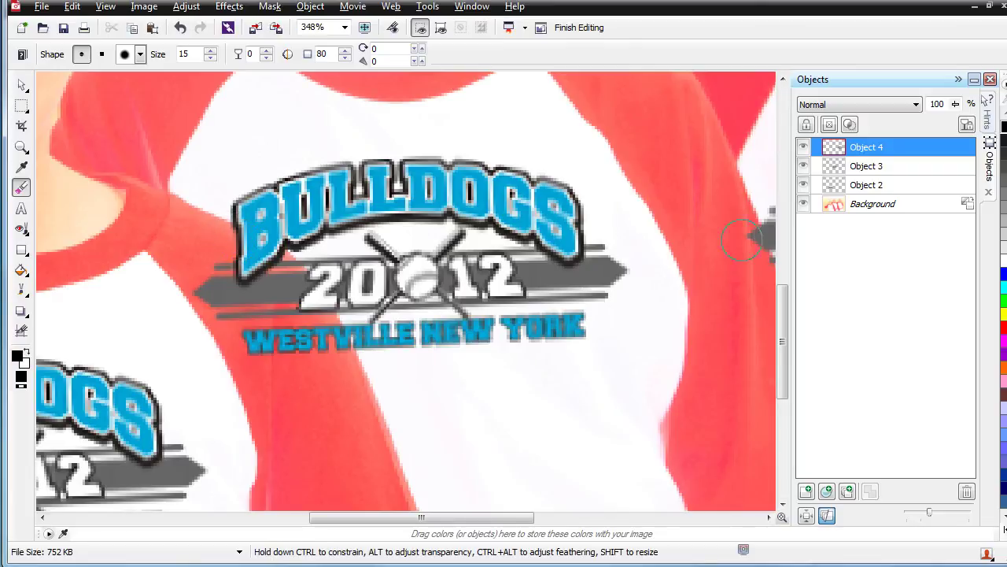
mouse_move(887, 146)
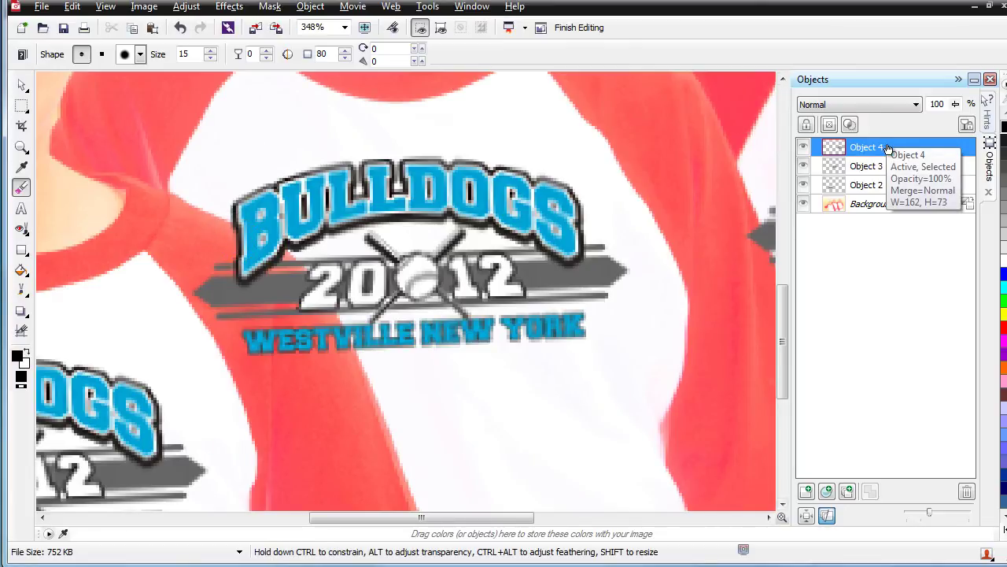
click(869, 169)
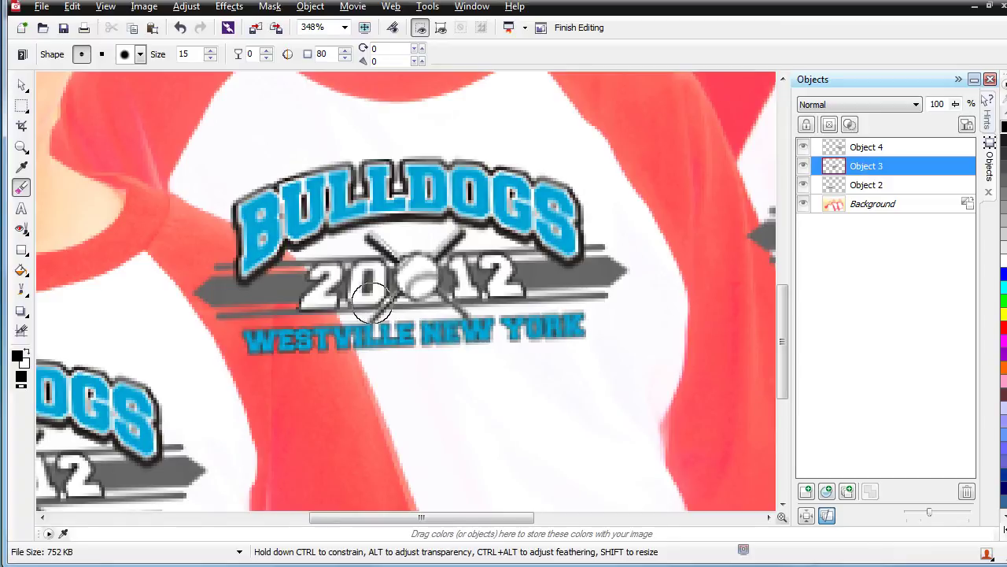
drag(227, 245, 264, 292)
drag(218, 229, 268, 264)
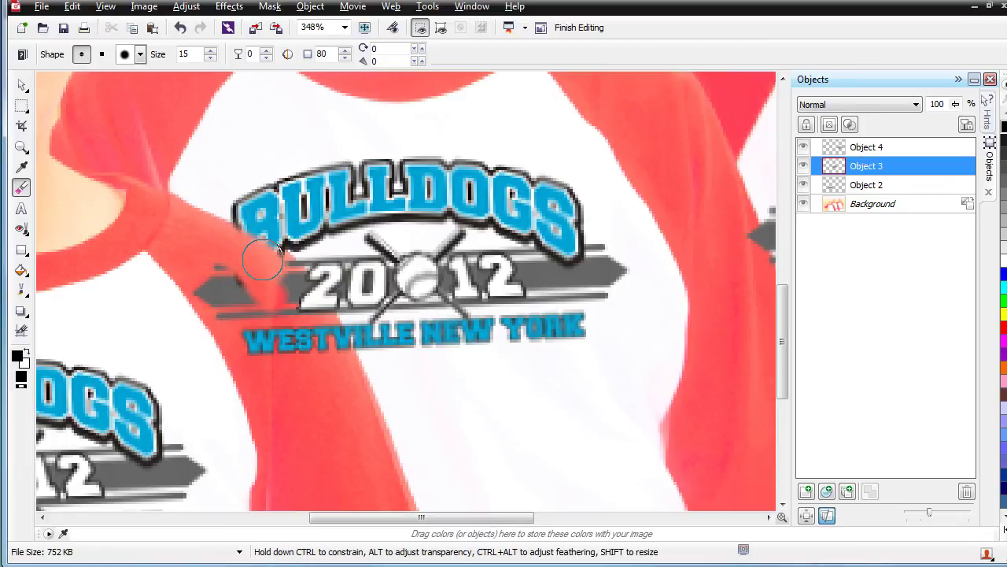
mouse_move(236, 231)
mouse_down()
mouse_move(284, 271)
mouse_move(278, 255)
mouse_move(344, 365)
mouse_move(288, 270)
mouse_move(304, 356)
mouse_move(271, 281)
mouse_move(278, 359)
mouse_move(194, 271)
mouse_move(232, 336)
mouse_move(213, 273)
mouse_move(271, 356)
mouse_move(243, 329)
mouse_up()
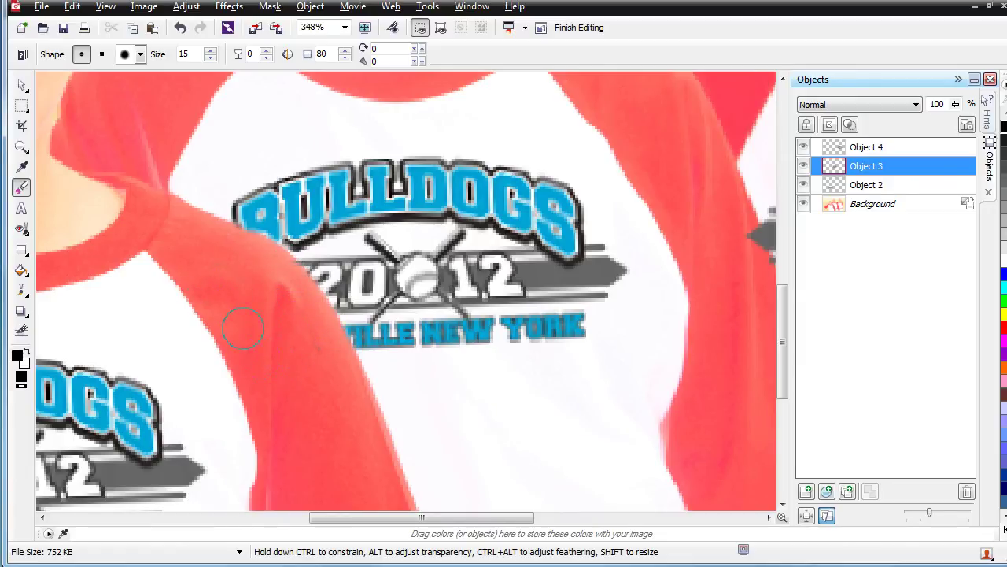
- Erase the ends of the third boy's logo where they overlap the neighbouring red sleeve and the baseball bat
click(883, 148)
drag(495, 521, 665, 521)
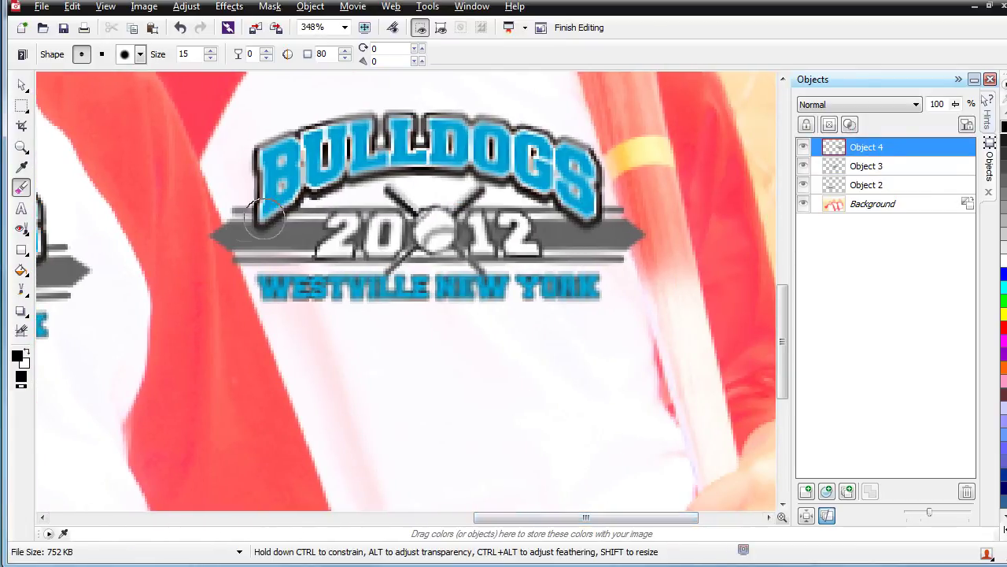
mouse_move(207, 224)
mouse_down()
mouse_move(230, 246)
mouse_move(218, 281)
mouse_up()
key(ctrl+z)
mouse_move(206, 228)
mouse_down()
mouse_move(226, 287)
mouse_move(229, 260)
mouse_move(204, 228)
mouse_move(220, 263)
mouse_up()
key(ctrl+z)
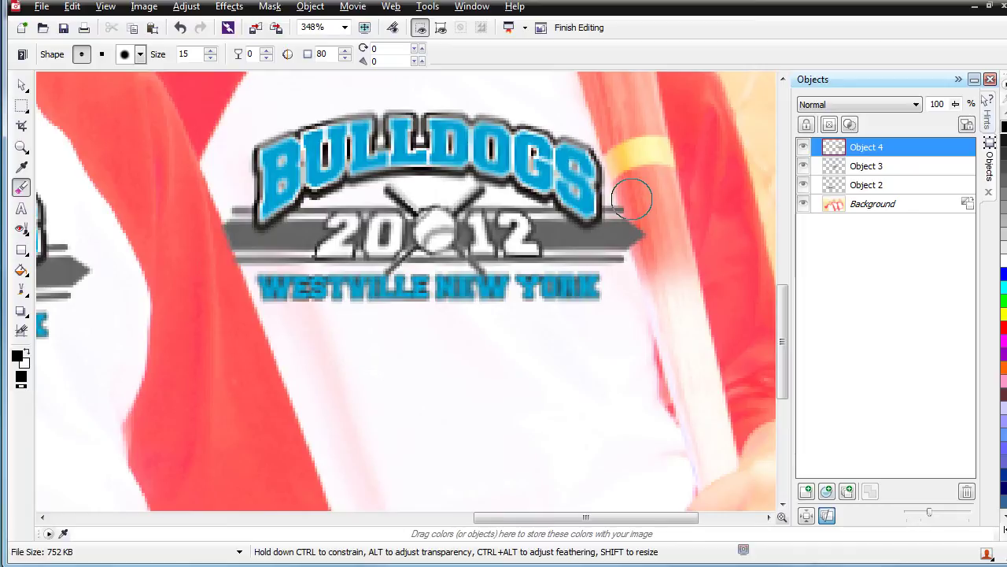
mouse_move(631, 198)
mouse_down()
mouse_move(650, 252)
mouse_move(643, 218)
mouse_move(652, 234)
mouse_up()
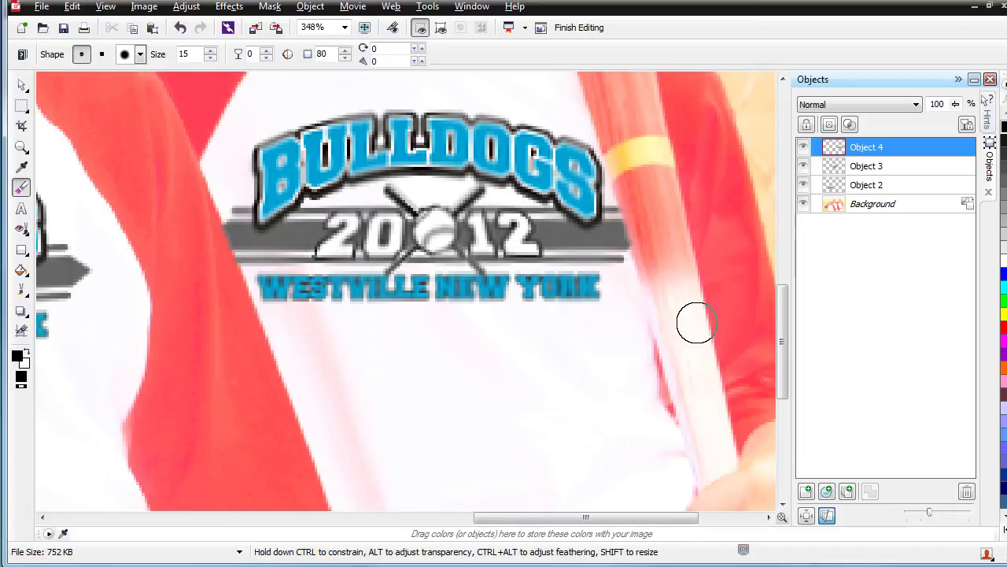
- Save the edited color-only photo with its three logos and return to CorelDRAW
click(64, 30)
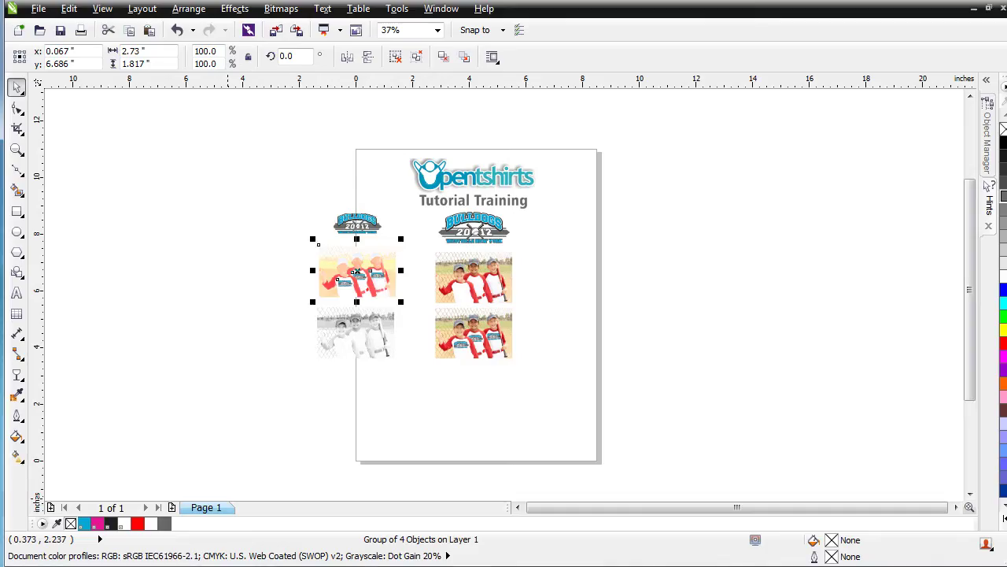
scroll(349, 285, up, 2)
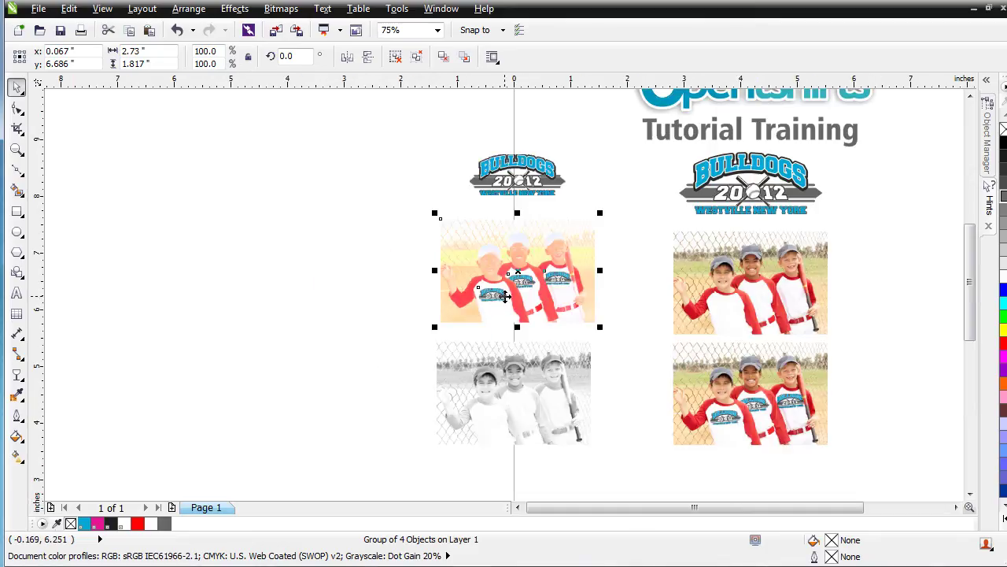
- Place a duplicate of the black-only photo over the color-only photo and give it a uniform Subtract transparency of 0
click(541, 421)
drag(489, 383, 483, 299)
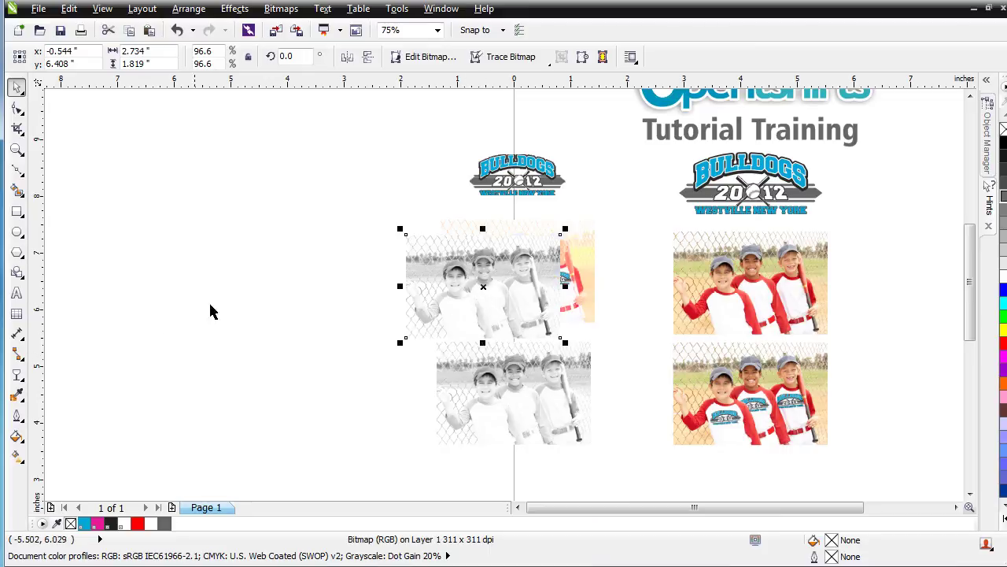
click(17, 376)
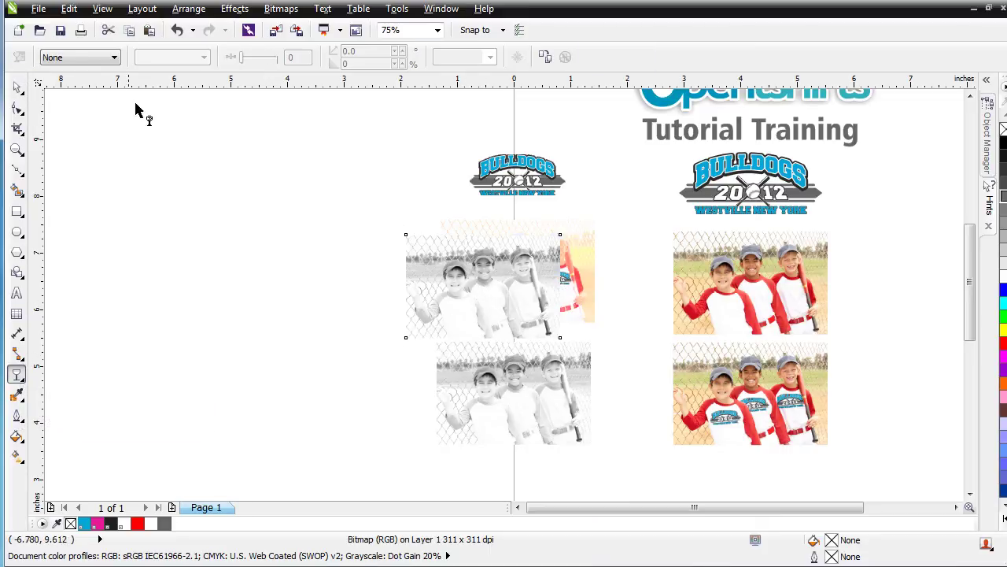
click(113, 60)
click(103, 83)
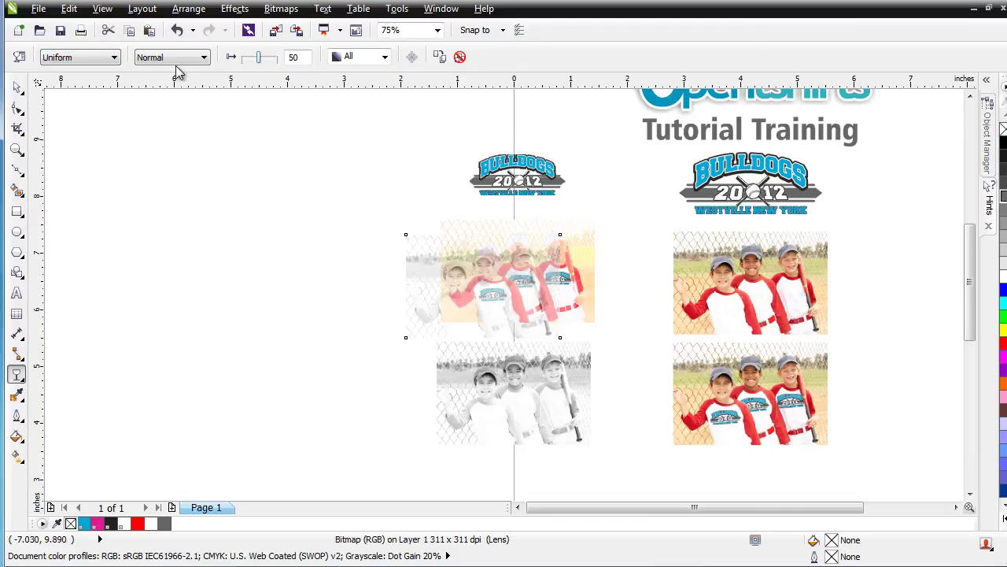
click(207, 59)
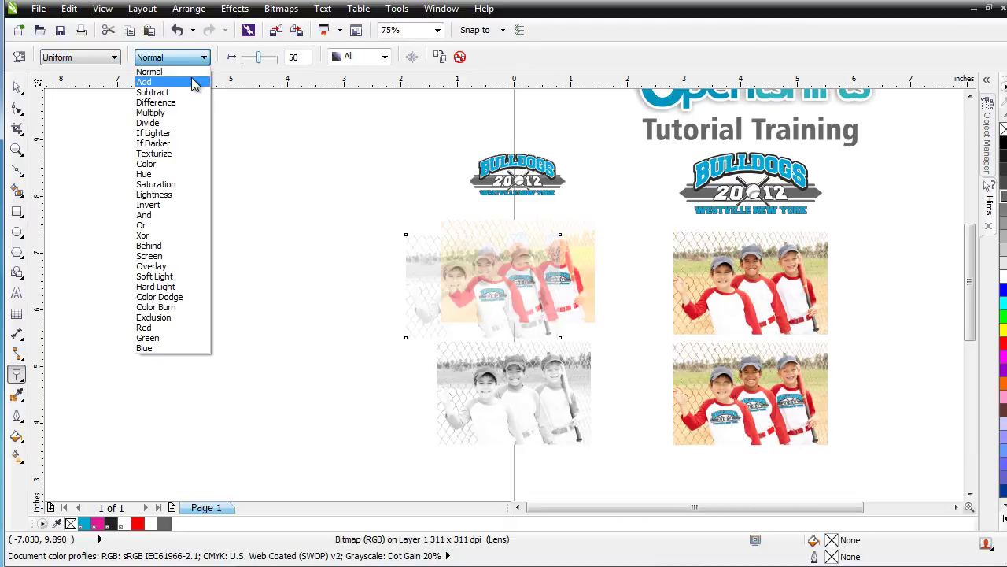
click(195, 92)
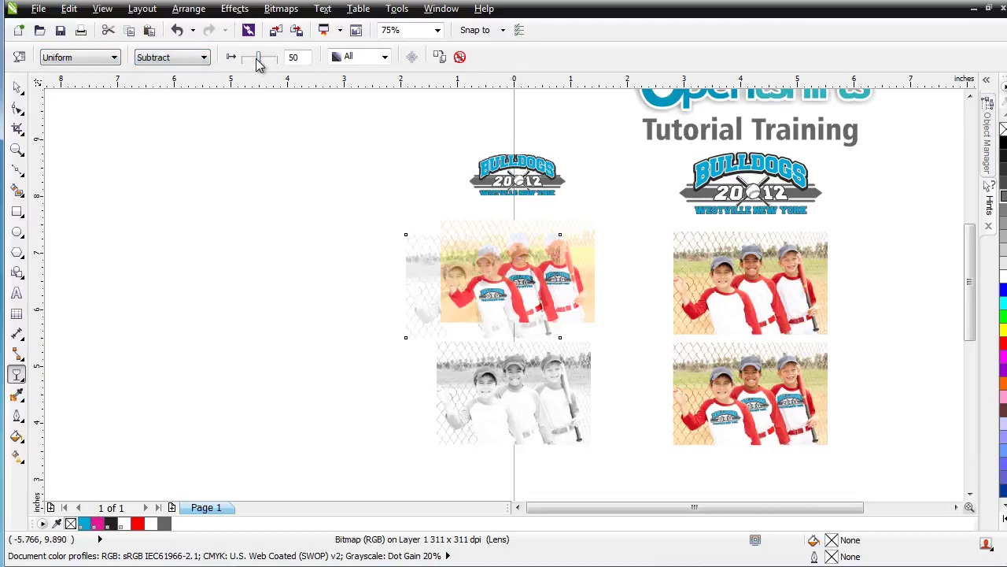
drag(260, 59, 226, 52)
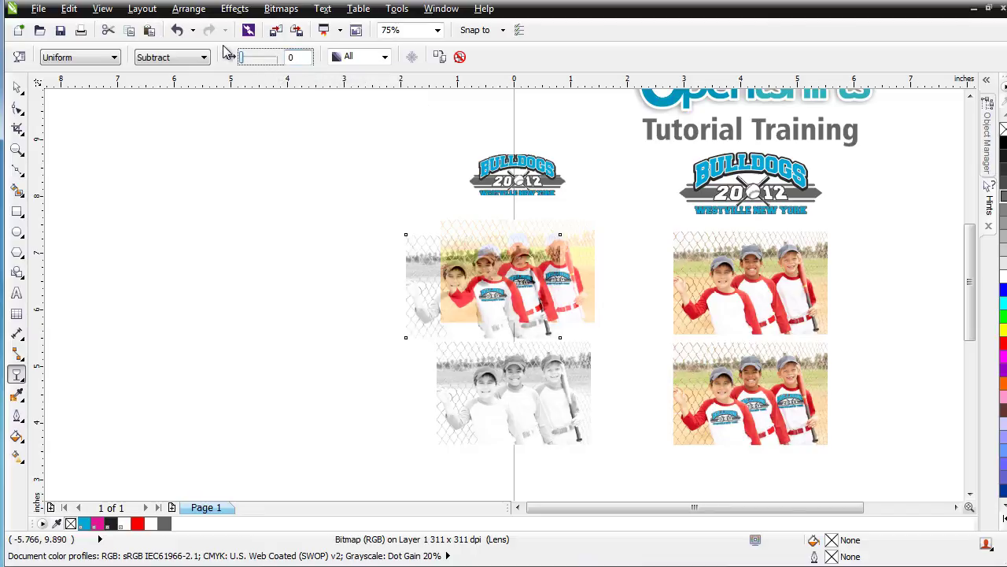
- Align the transparent black-only copy exactly onto the color-only photo with logos by centering both on each other, and inspect the combined mockup
click(17, 87)
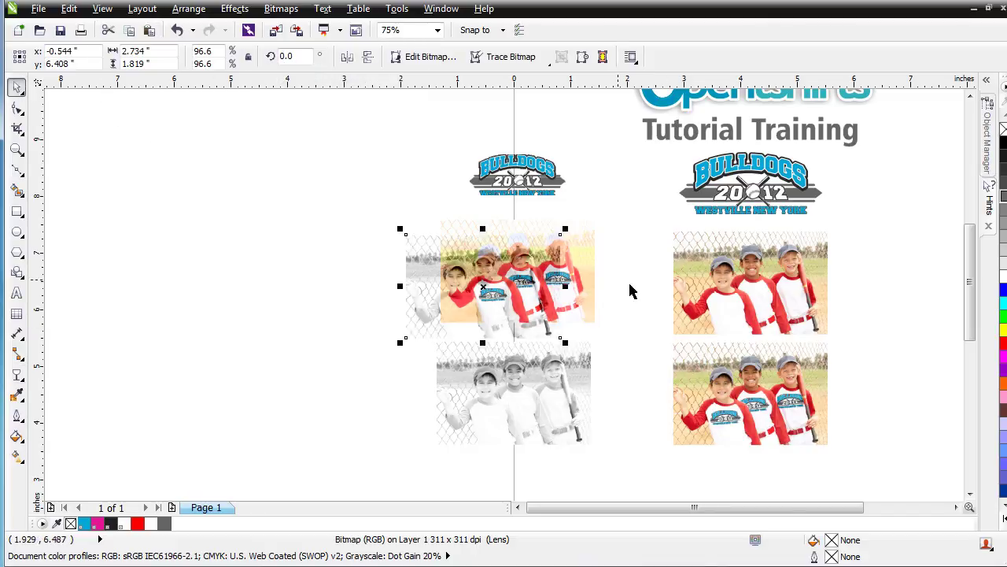
shift+click(594, 255)
key(c)
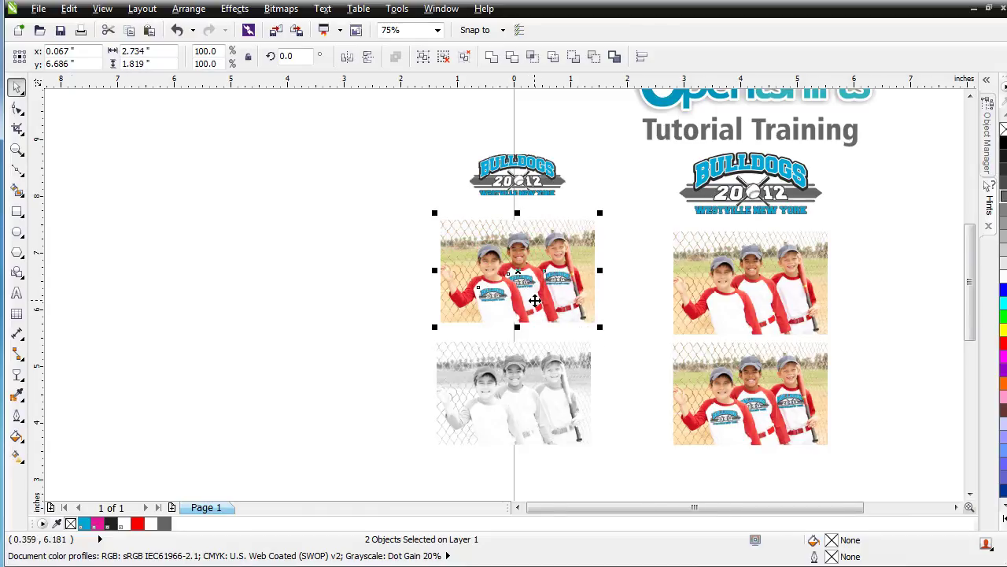
scroll(536, 300, up, 1)
scroll(494, 273, up, 1)
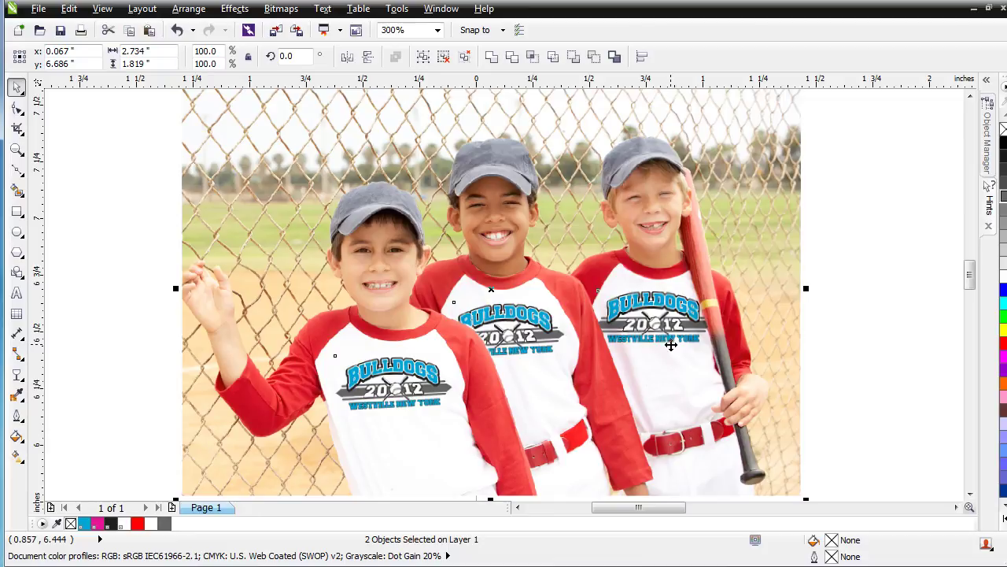
scroll(564, 393, down, 1)
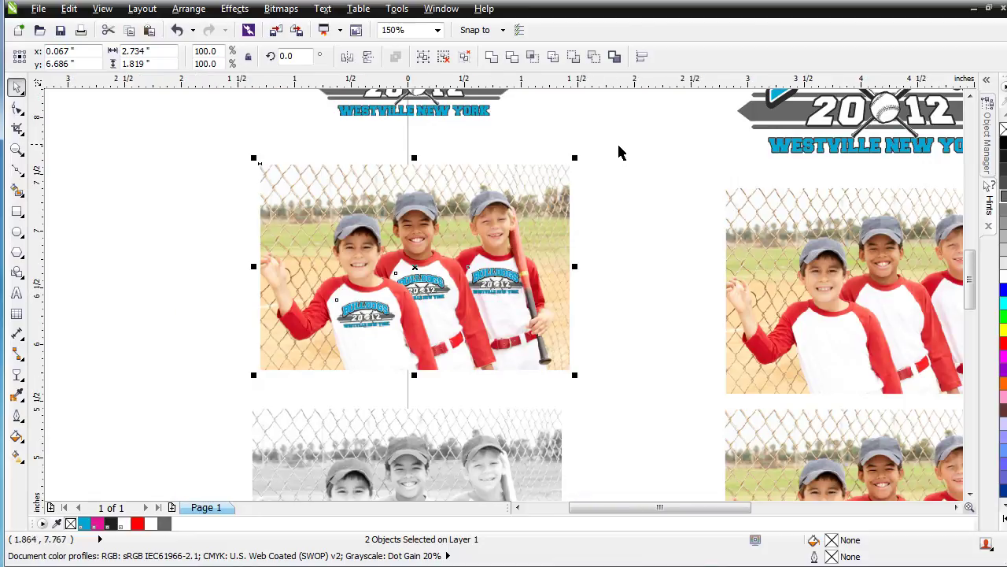
drag(618, 151, 193, 392)
key(F3)
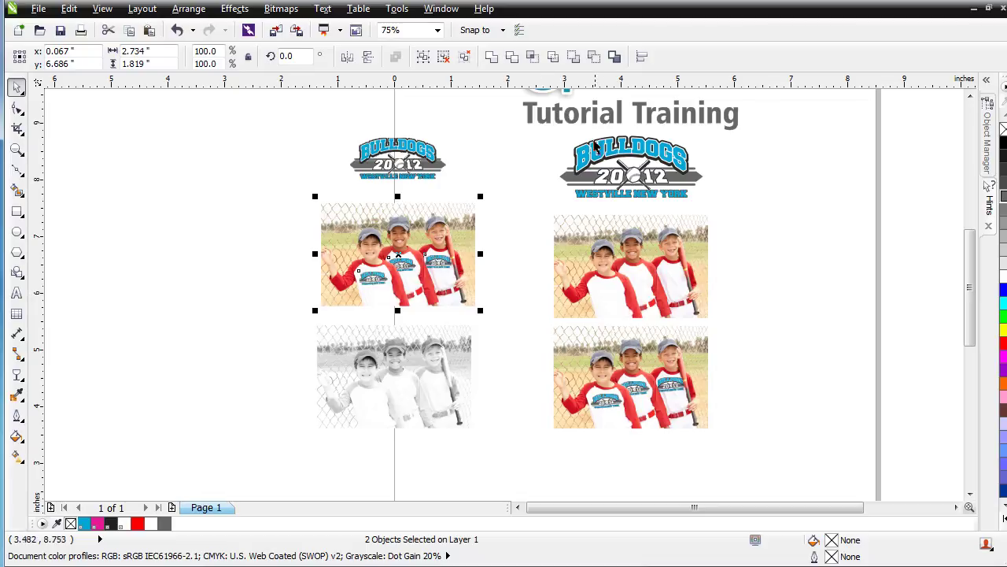